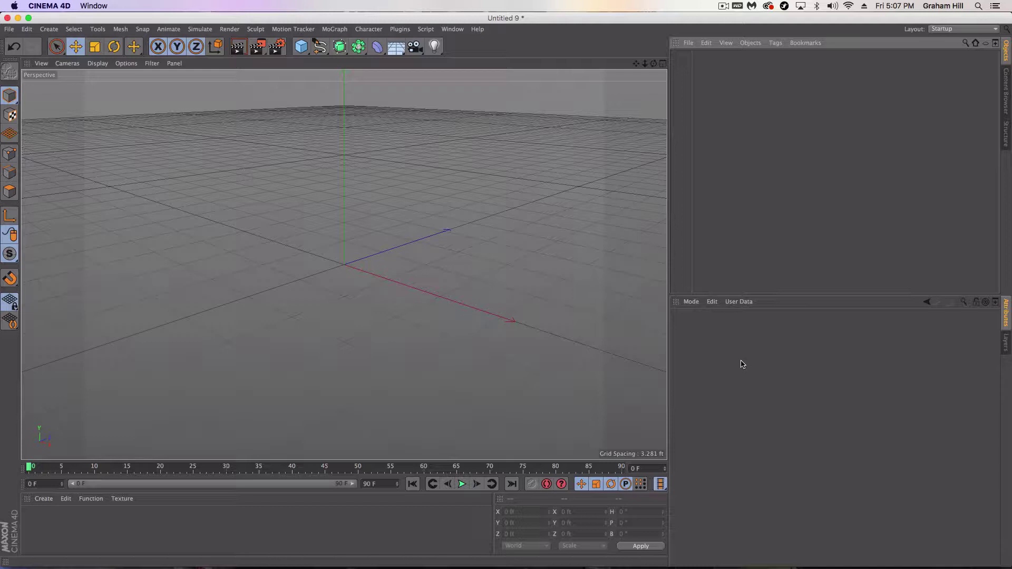
Open the generator palette and close it again without adding any object.
{"action": "left_click", "coordinate": [335, 50]}
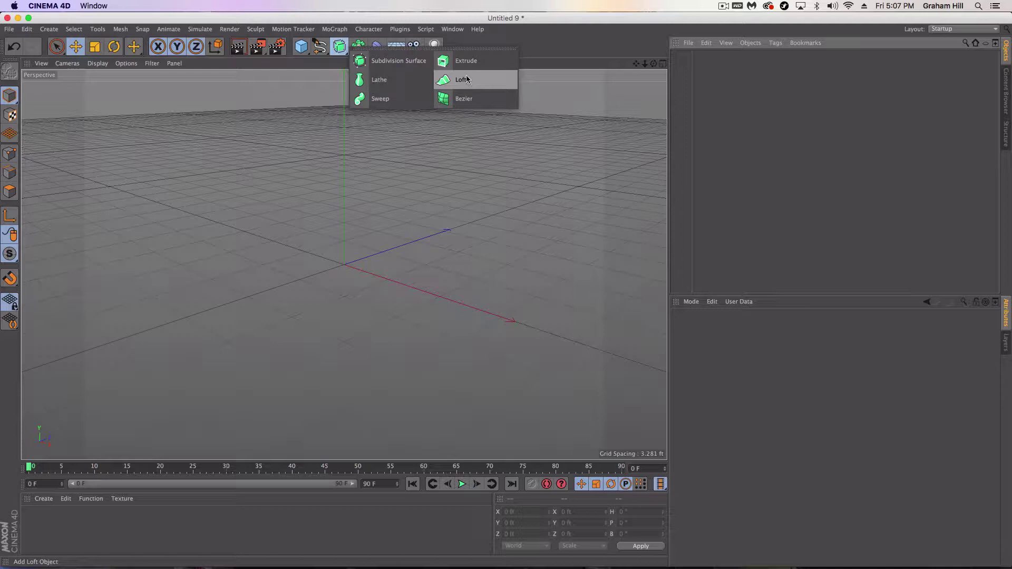
{"action": "left_click", "coordinate": [395, 20]}
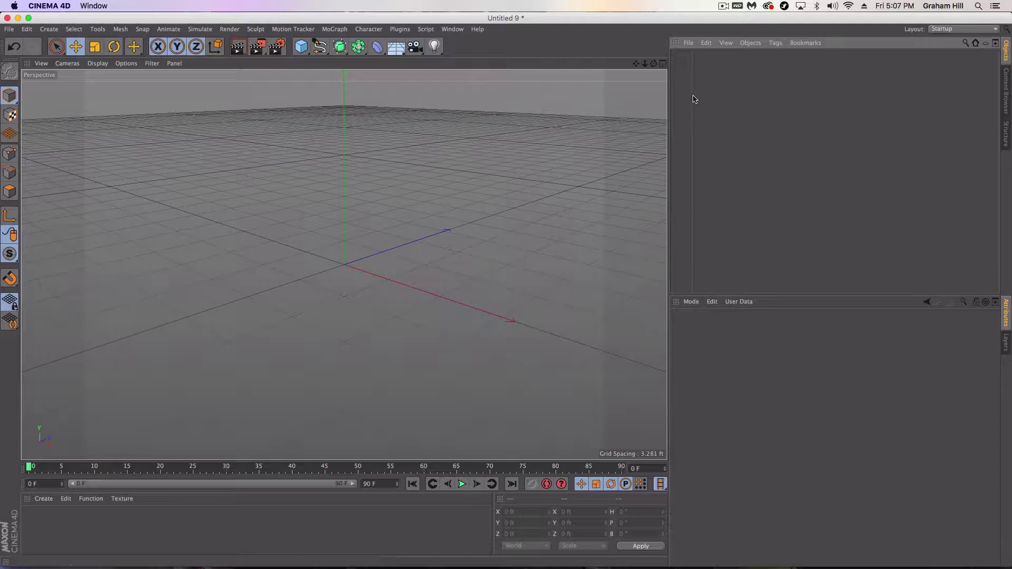
Maximize the Front view and open its configuration to browse for a background image.
{"action": "left_click", "coordinate": [663, 64]}
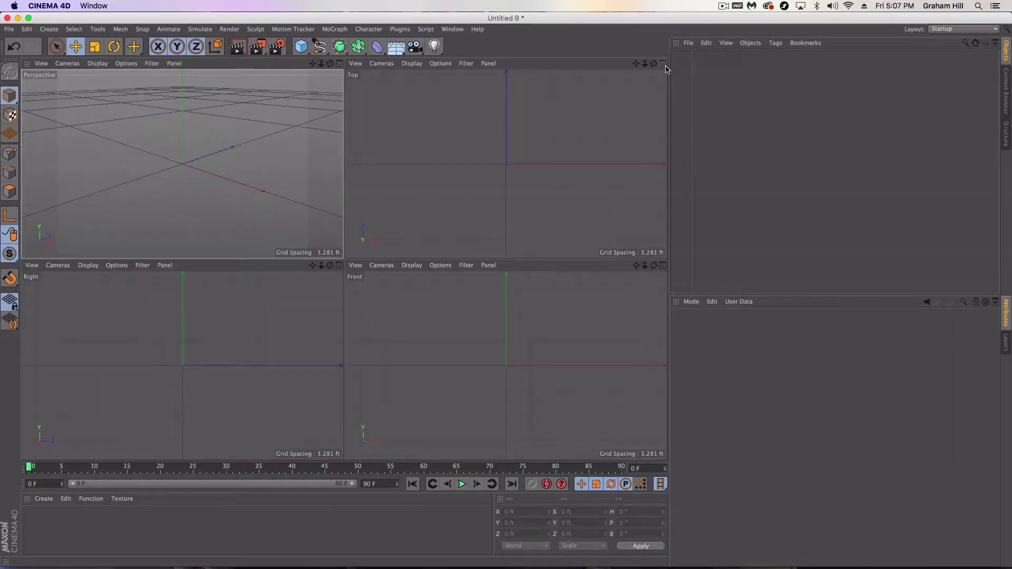
{"action": "left_click", "coordinate": [662, 267]}
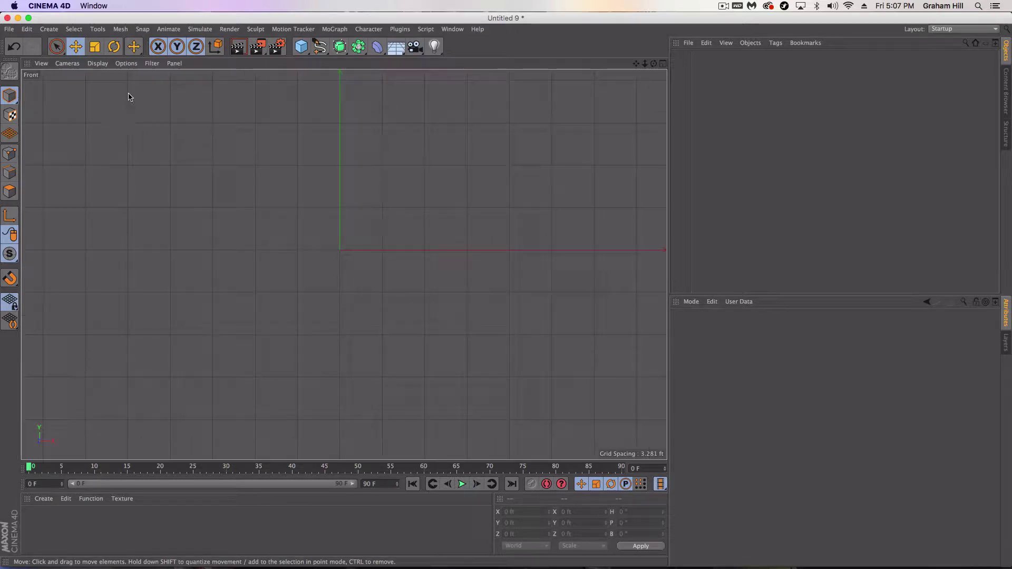
{"action": "left_click", "coordinate": [125, 64]}
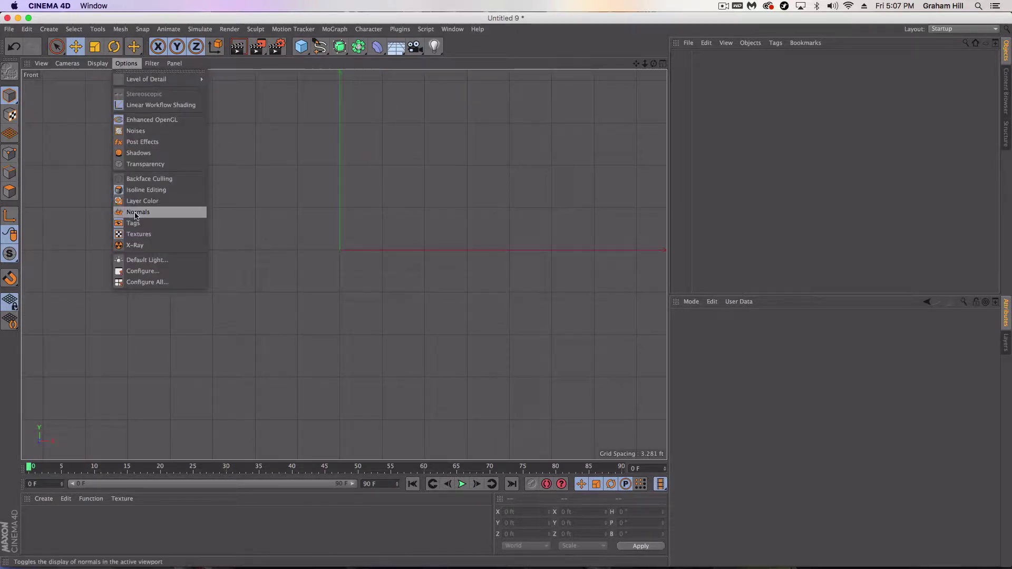
{"action": "left_click", "coordinate": [140, 270]}
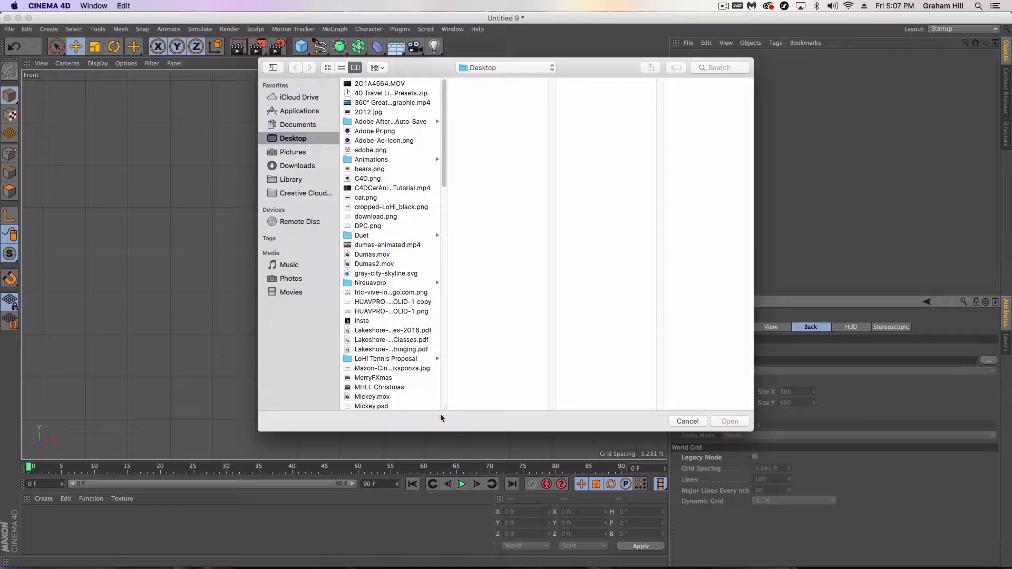
Load rocket-ship-in-cartoon-style.-.jpg as the Front view's background picture and zoom in.
{"action": "left_click", "coordinate": [342, 69]}
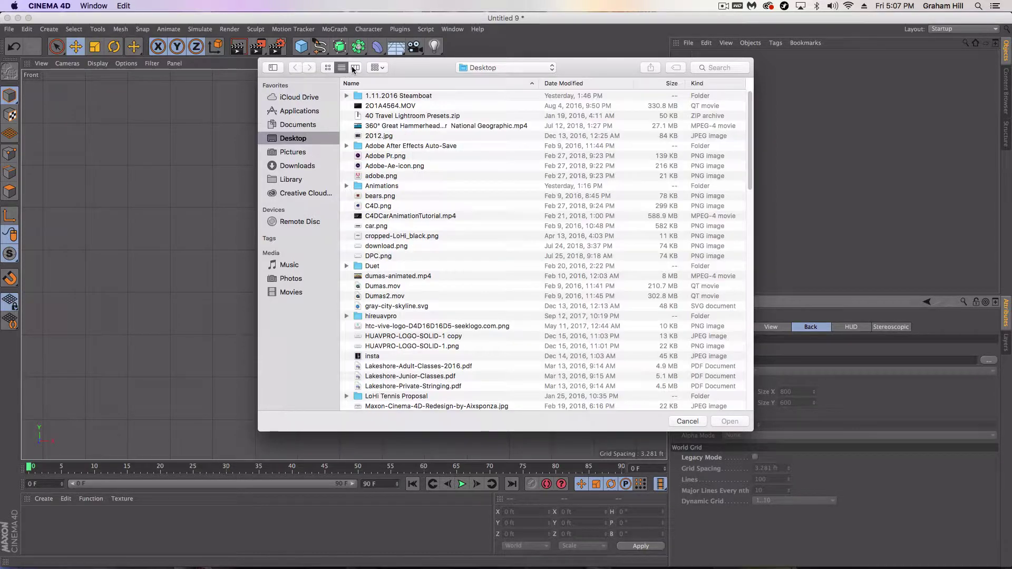
{"action": "left_click", "coordinate": [354, 68]}
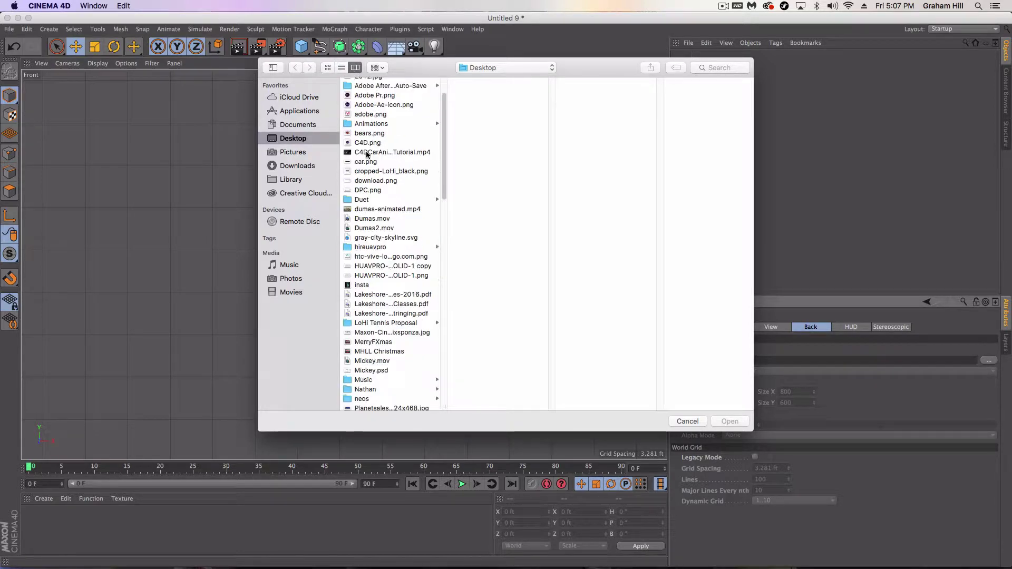
{"action": "scroll", "coordinate": [367, 156], "scroll_direction": "down", "scroll_amount": 5}
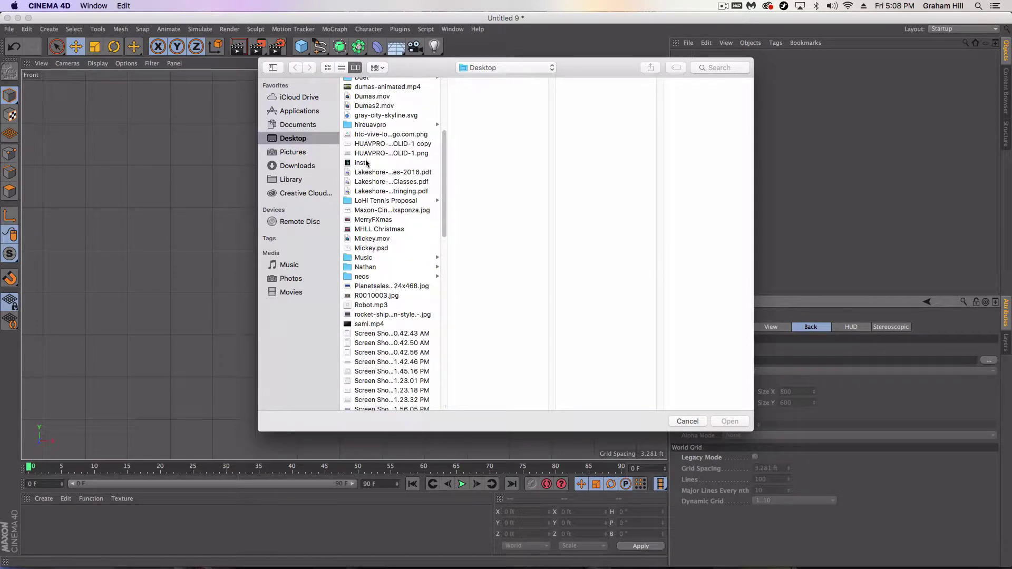
{"action": "left_click", "coordinate": [401, 314]}
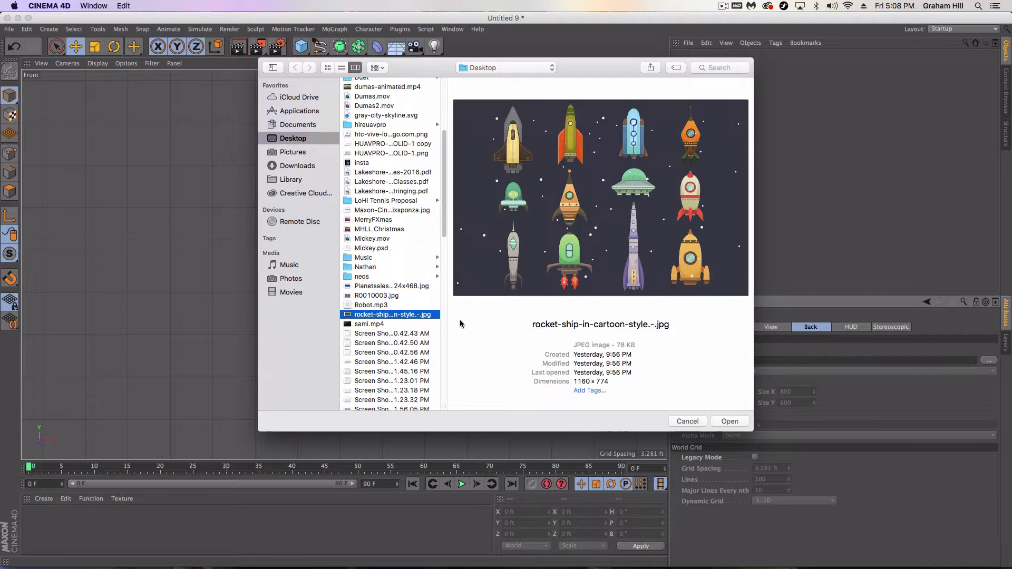
{"action": "left_click", "coordinate": [729, 421]}
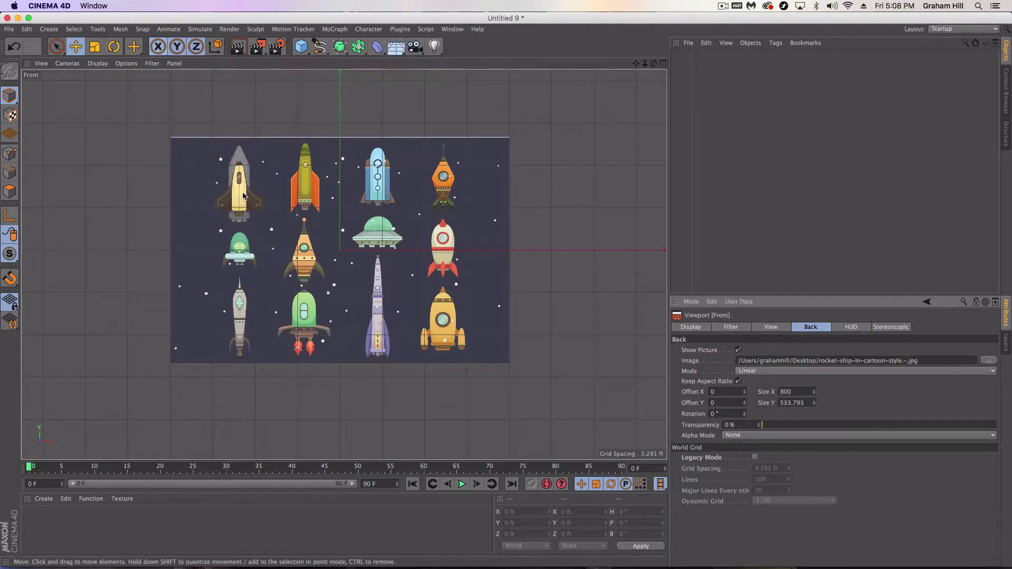
{"action": "scroll", "coordinate": [265, 202], "scroll_direction": "up", "scroll_amount": 3}
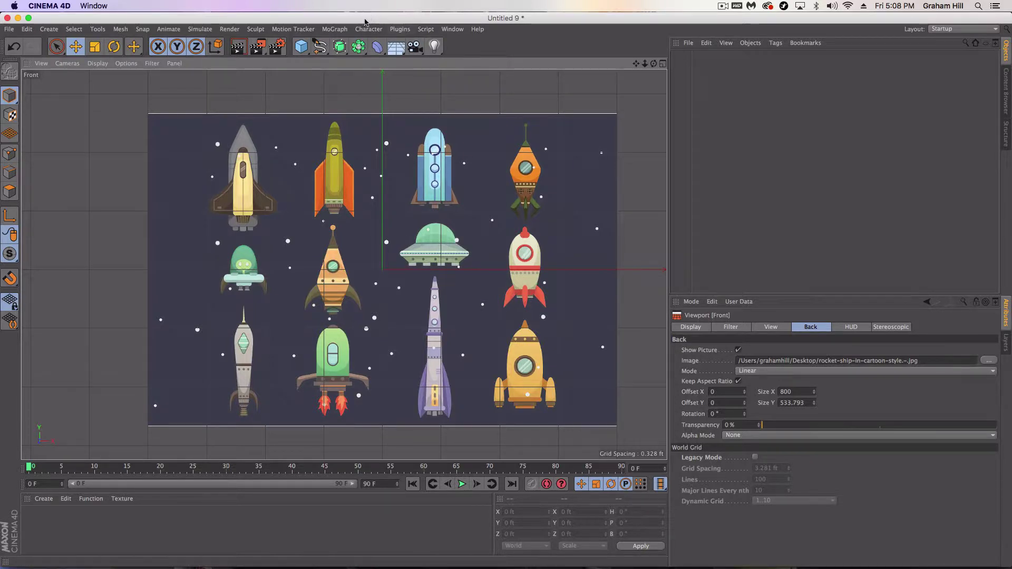
Add a Loft and a Circle spline, set the Circle's plane to XZ, and nest it under Loft.
{"action": "left_click_drag", "start_coordinate": [340, 46], "coordinate": [442, 79]}
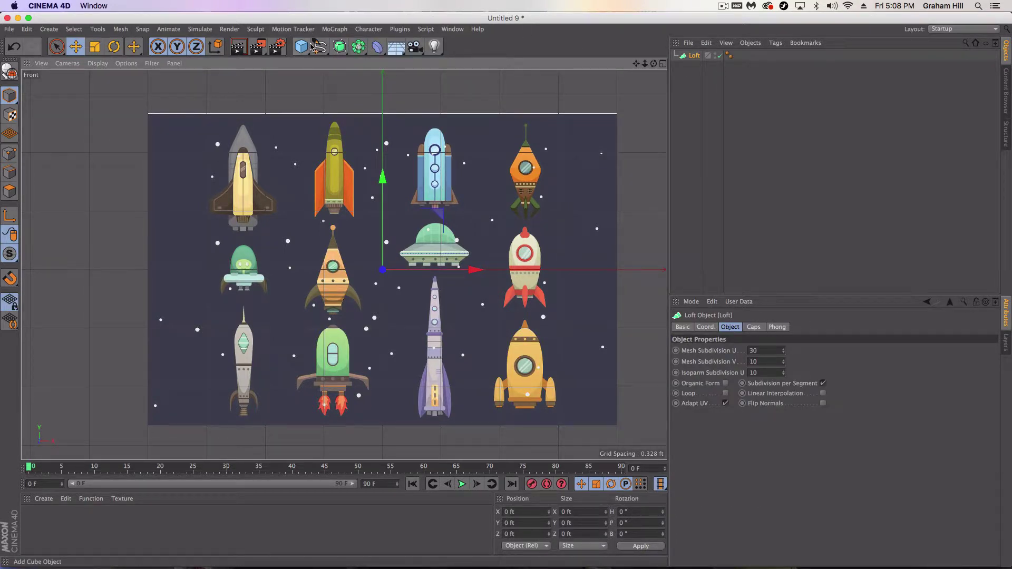
{"action": "left_click_drag", "start_coordinate": [318, 47], "coordinate": [409, 98]}
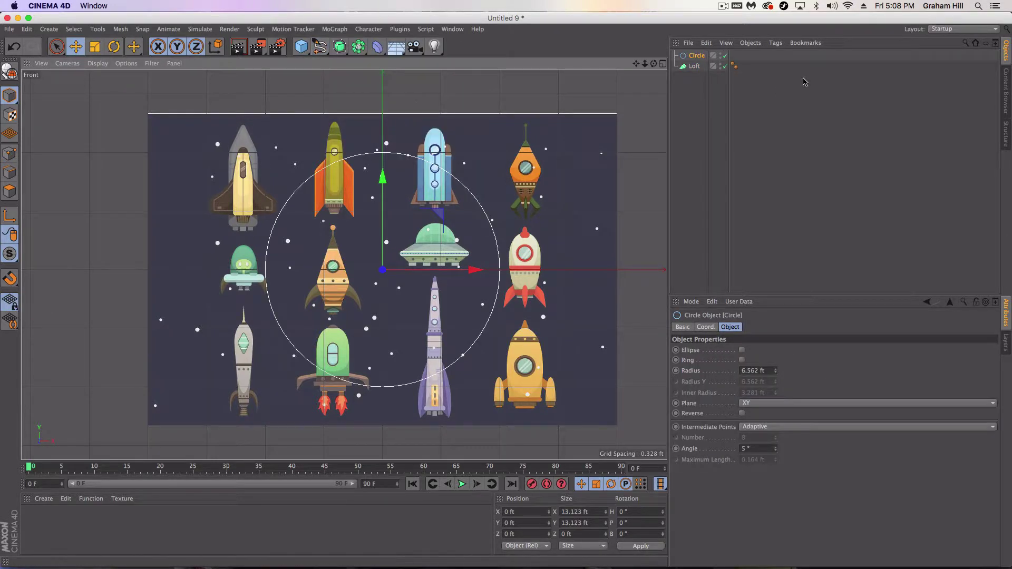
{"action": "left_click", "coordinate": [760, 403]}
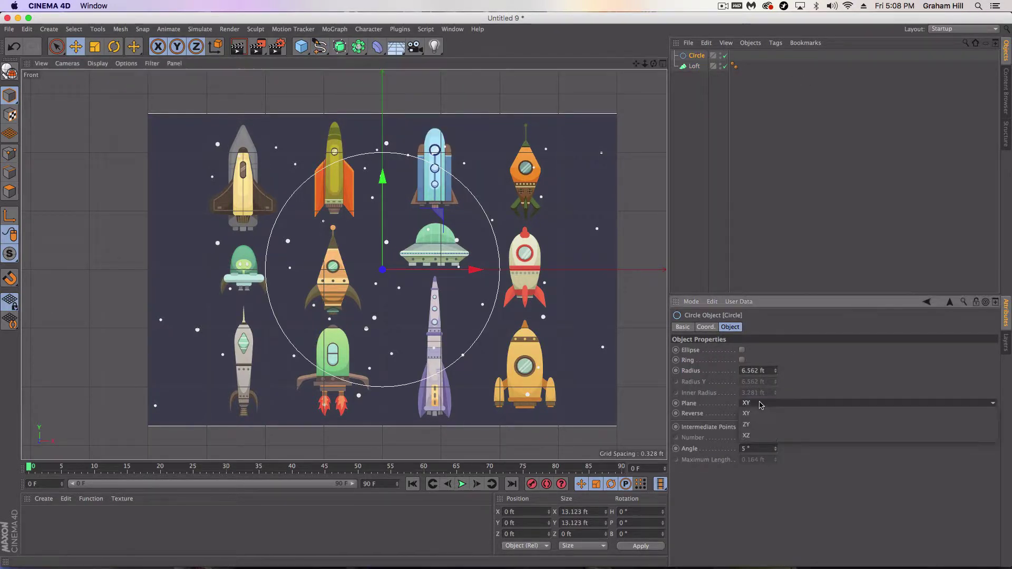
{"action": "left_click", "coordinate": [765, 436]}
{"action": "left_click_drag", "start_coordinate": [692, 55], "coordinate": [695, 67]}
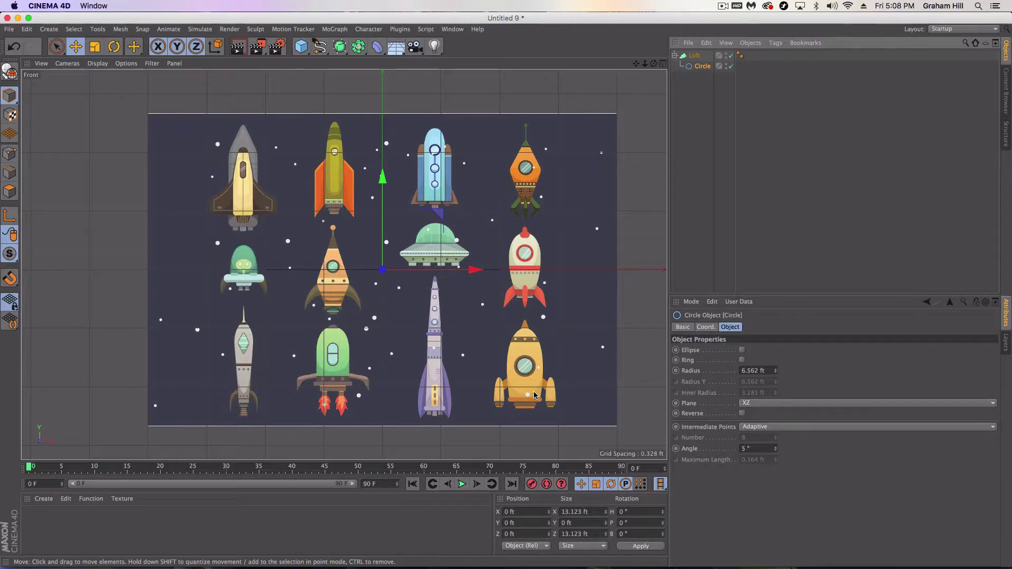
Move the circle onto the reference rocket's nose tip and shrink it to fit.
{"action": "scroll", "coordinate": [547, 393], "scroll_direction": "up", "scroll_amount": 5}
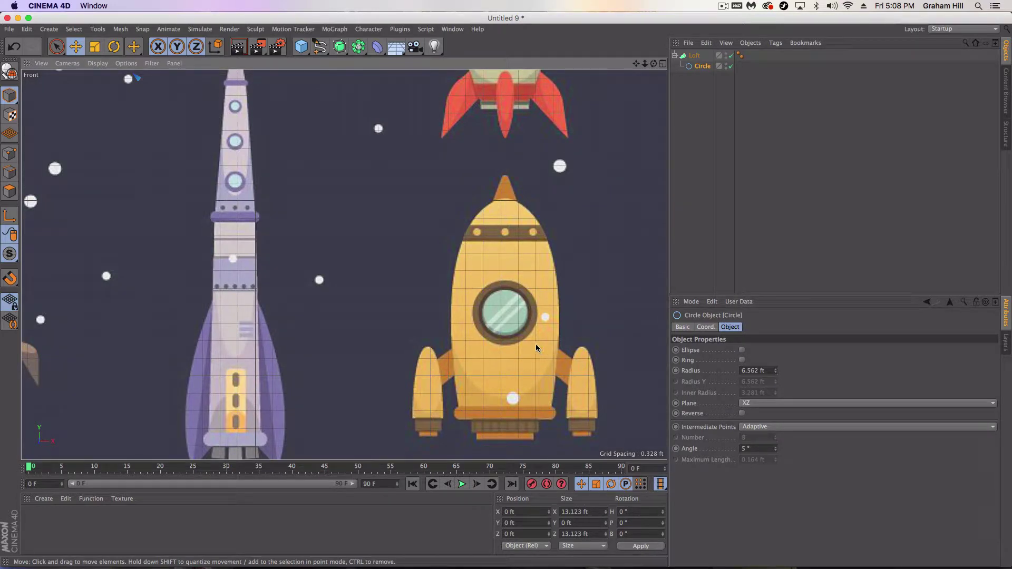
{"action": "middle_click_drag", "start_coordinate": [535, 343], "coordinate": [364, 312], "text": "alt"}
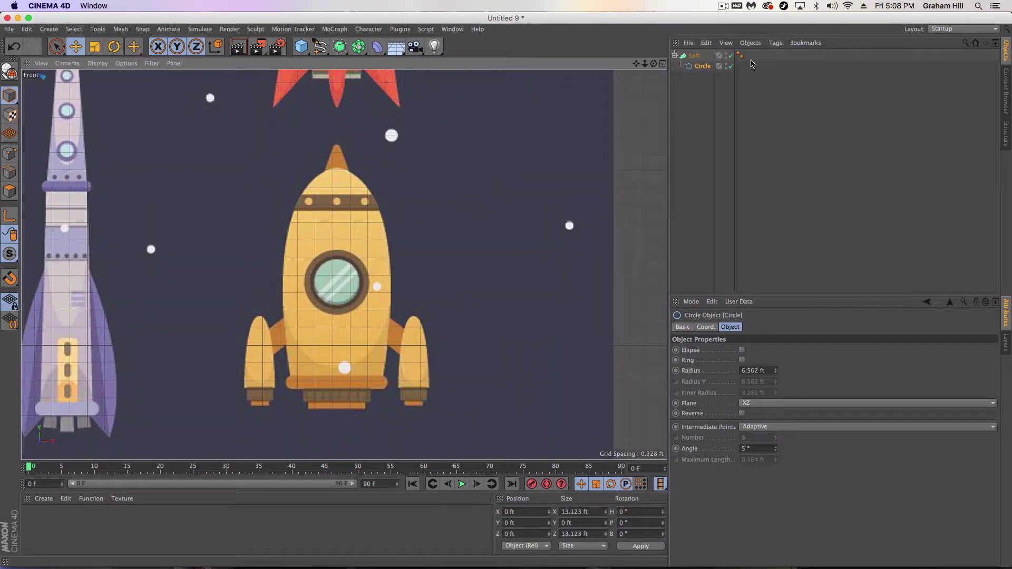
{"action": "scroll", "coordinate": [327, 146], "scroll_direction": "down", "scroll_amount": 5}
{"action": "middle_click_drag", "start_coordinate": [327, 146], "coordinate": [330, 286], "text": "alt"}
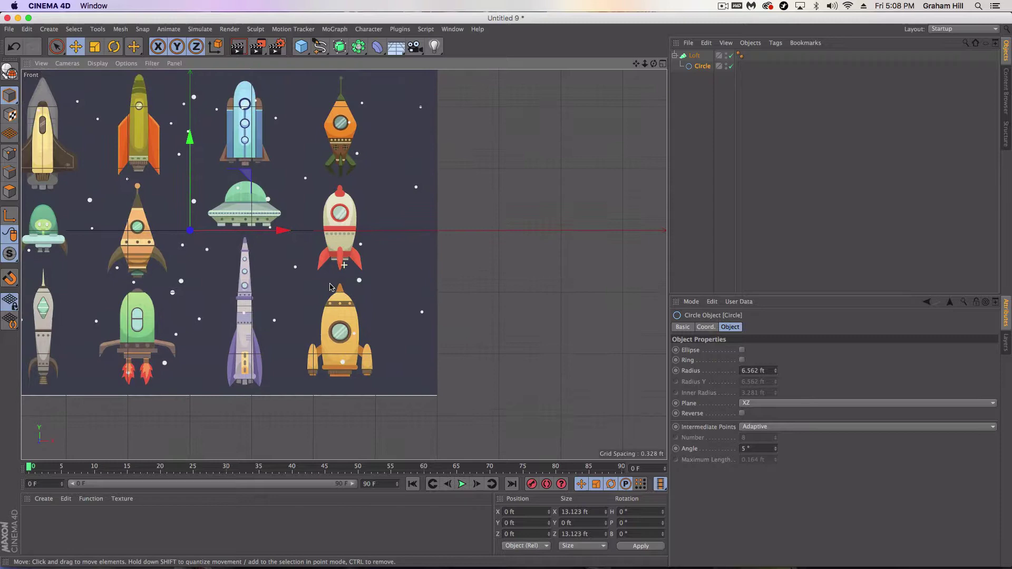
{"action": "left_click_drag", "start_coordinate": [282, 230], "coordinate": [435, 231]}
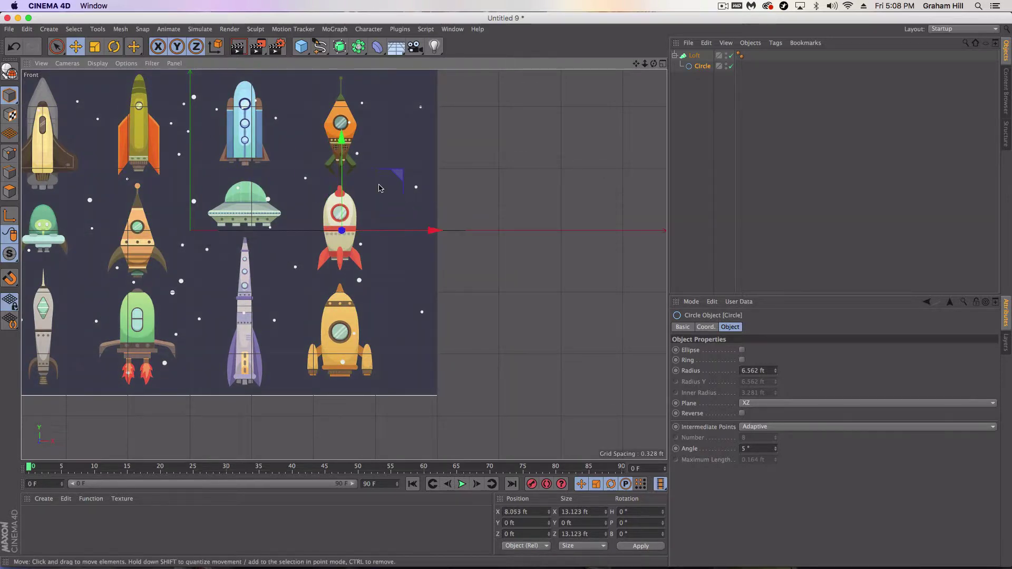
{"action": "left_click_drag", "start_coordinate": [341, 144], "coordinate": [343, 201]}
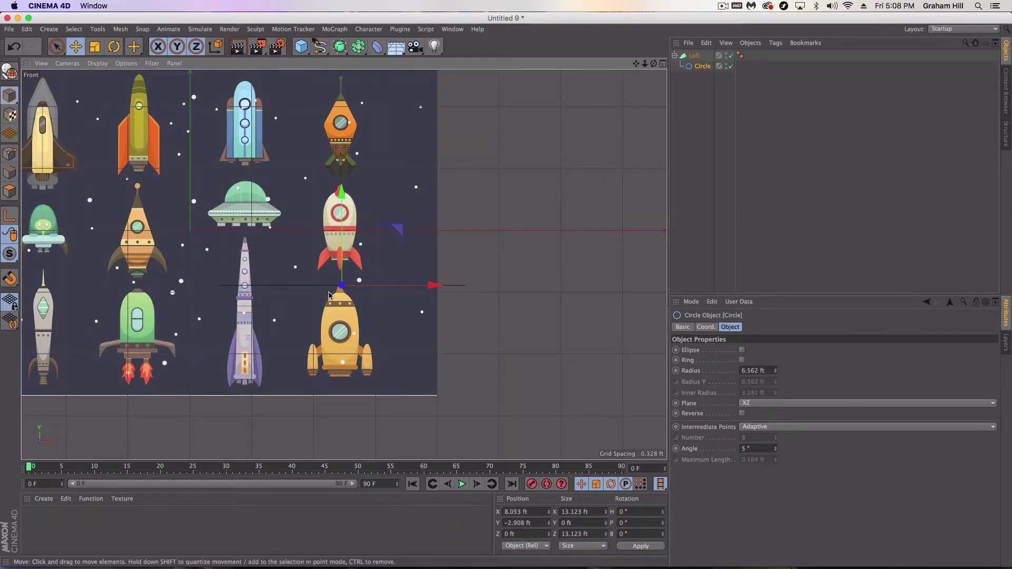
{"action": "scroll", "coordinate": [331, 296], "scroll_direction": "up", "scroll_amount": 6}
{"action": "middle_click_drag", "start_coordinate": [388, 380], "coordinate": [393, 234], "text": "alt"}
{"action": "scroll", "coordinate": [393, 234], "scroll_direction": "down", "scroll_amount": 4}
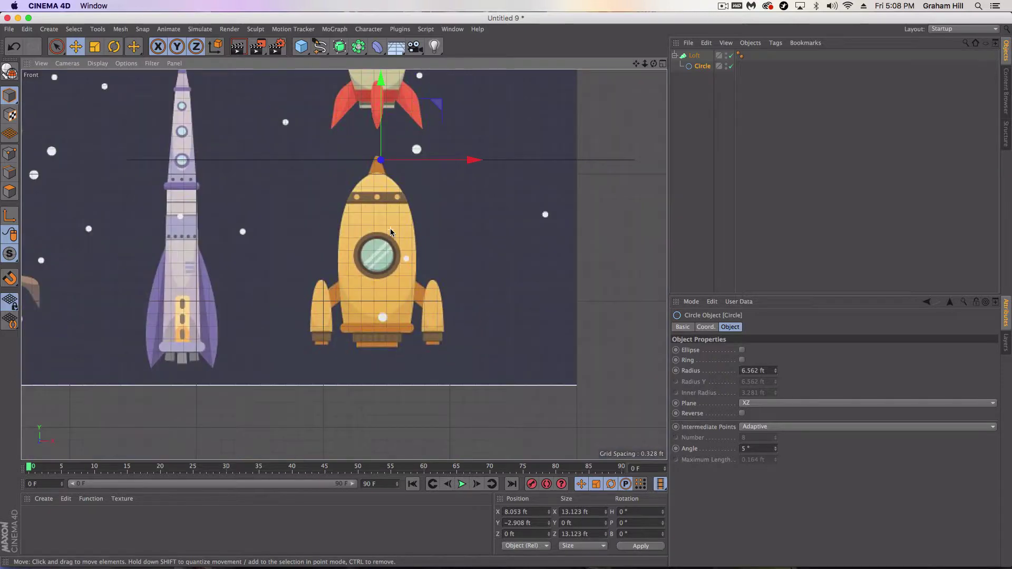
{"action": "key", "text": "t"}
{"action": "left_click_drag", "start_coordinate": [519, 199], "coordinate": [111, 176]}
Fine-tune the circle's position at the very tip and shrink it to about 0.12 ft.
{"action": "scroll", "coordinate": [427, 230], "scroll_direction": "up", "scroll_amount": 3}
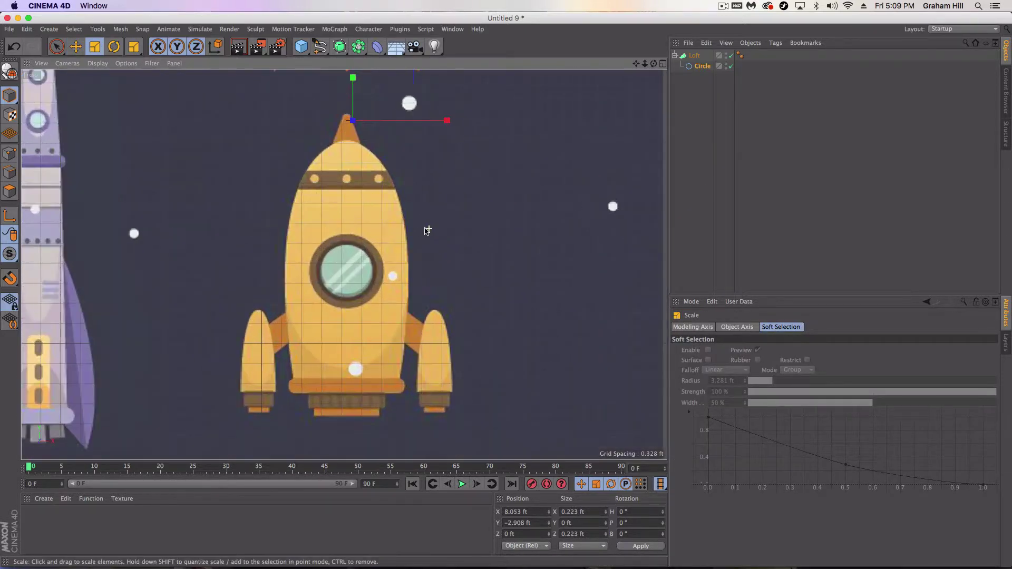
{"action": "key", "text": "e"}
{"action": "left_click_drag", "start_coordinate": [445, 121], "coordinate": [434, 123]}
{"action": "scroll", "coordinate": [434, 123], "scroll_direction": "up", "scroll_amount": 10}
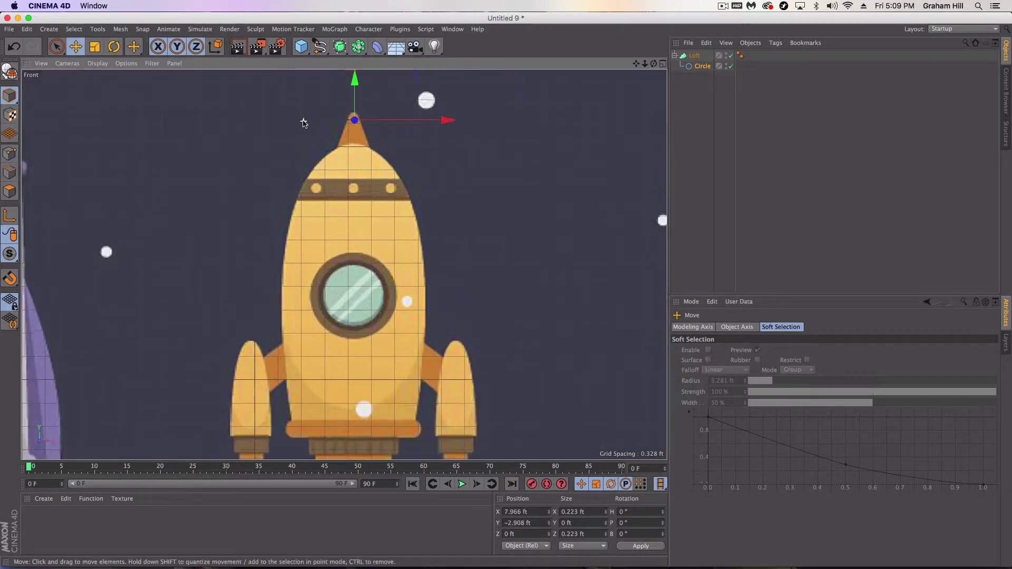
{"action": "left_click_drag", "start_coordinate": [399, 141], "coordinate": [374, 207]}
{"action": "middle_click_drag", "start_coordinate": [374, 209], "coordinate": [392, 241], "text": "alt"}
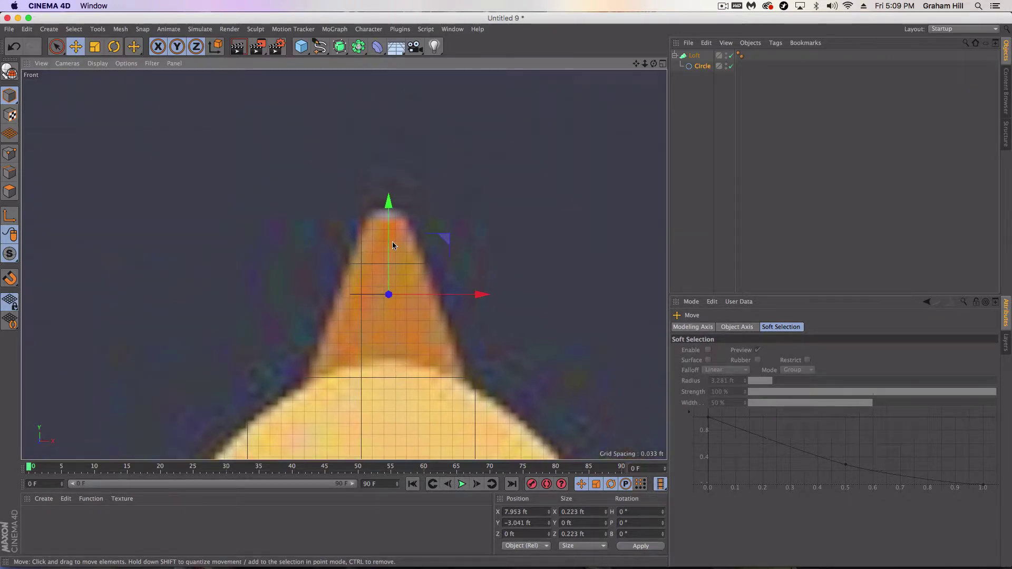
{"action": "left_click_drag", "start_coordinate": [389, 200], "coordinate": [388, 129]}
{"action": "left_click_drag", "start_coordinate": [483, 219], "coordinate": [479, 222]}
{"action": "key", "text": "t"}
{"action": "left_click_drag", "start_coordinate": [524, 264], "coordinate": [300, 257]}
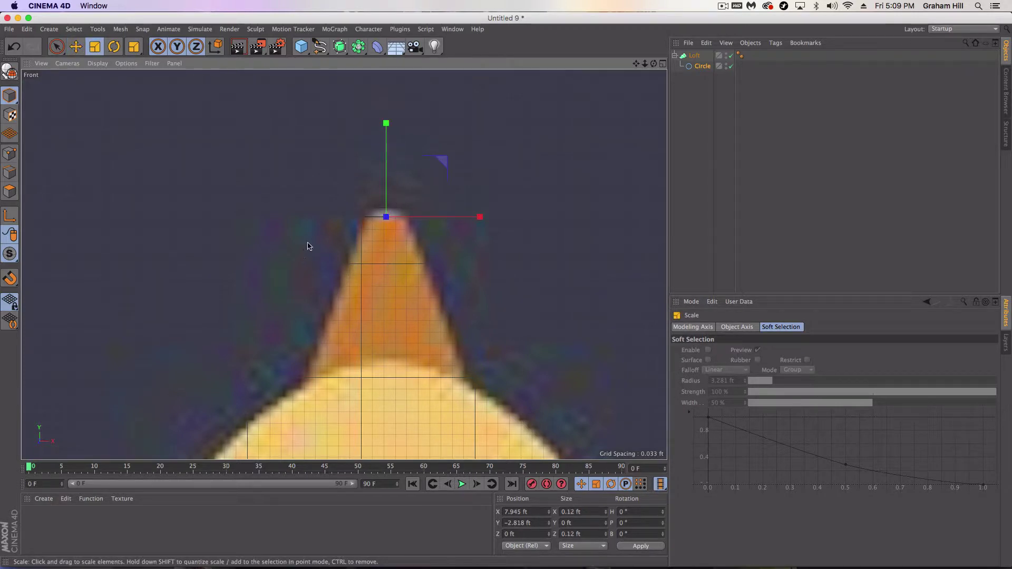
Duplicate the circle as Circle.1 at the cone base (Y −3.294 ft) and widen it to 0.473 ft.
{"action": "key", "text": "e"}
{"action": "left_click_drag", "start_coordinate": [385, 130], "coordinate": [385, 128]}
{"action": "scroll", "coordinate": [406, 295], "scroll_direction": "down", "scroll_amount": 4}
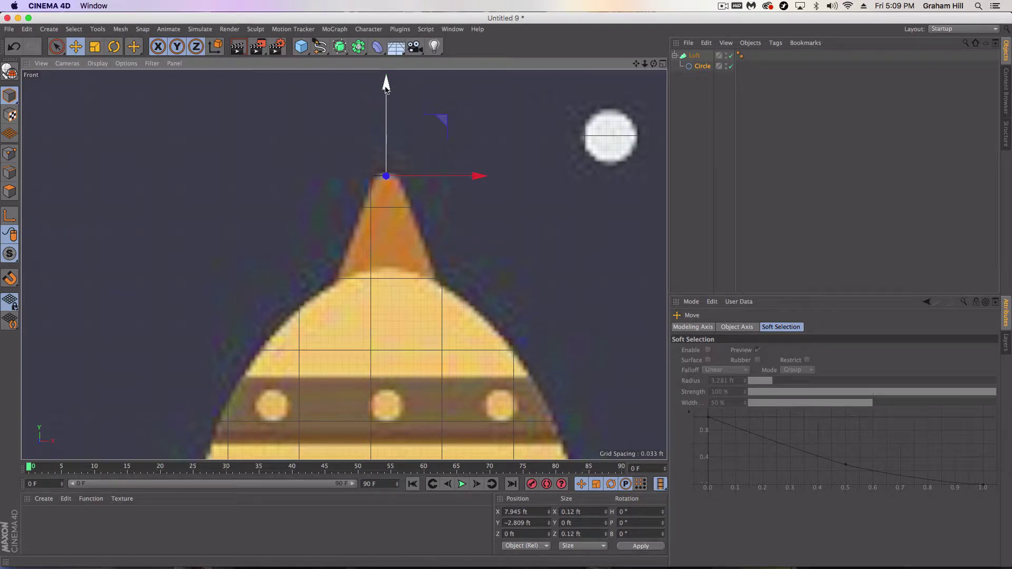
{"action": "left_click_drag", "start_coordinate": [386, 83], "coordinate": [392, 188]}
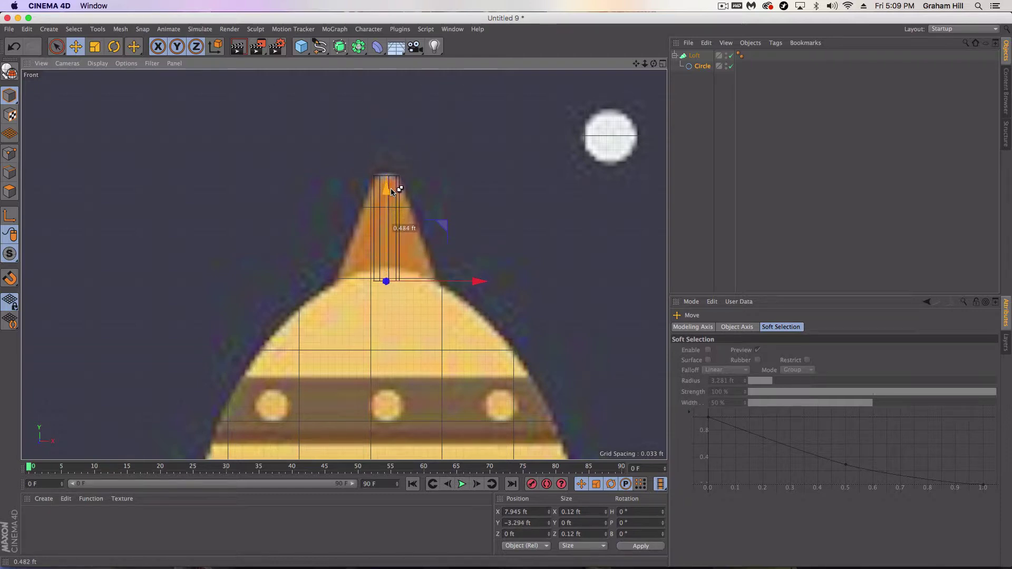
{"action": "key", "text": "ctrl+c"}
{"action": "key", "text": "ctrl+v"}
{"action": "key", "text": "t"}
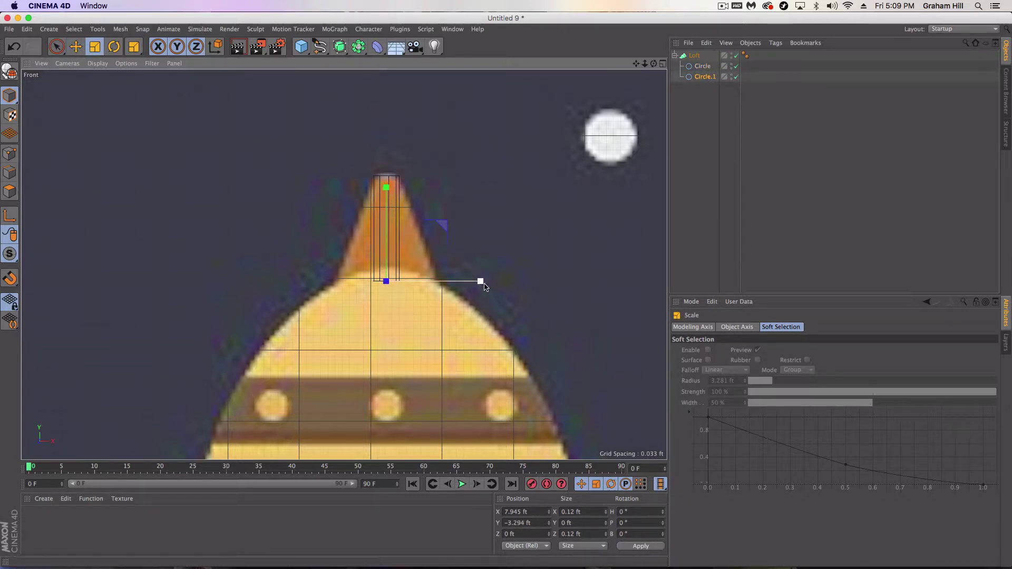
{"action": "left_click_drag", "start_coordinate": [479, 281], "coordinate": [752, 281]}
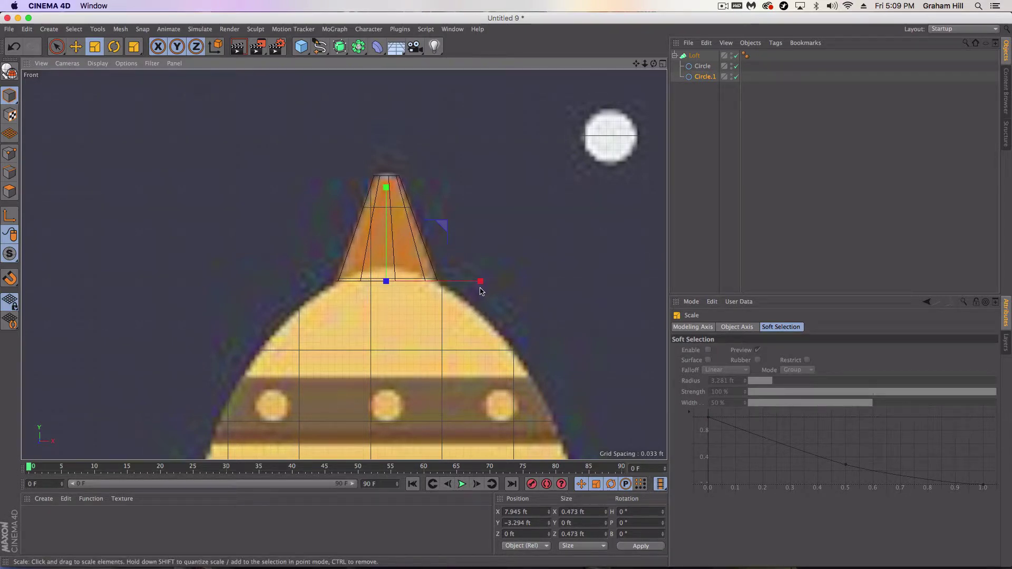
Switch to Gouraud shading and copy the circle further down the nose as Circle.2.
{"action": "left_click", "coordinate": [97, 63]}
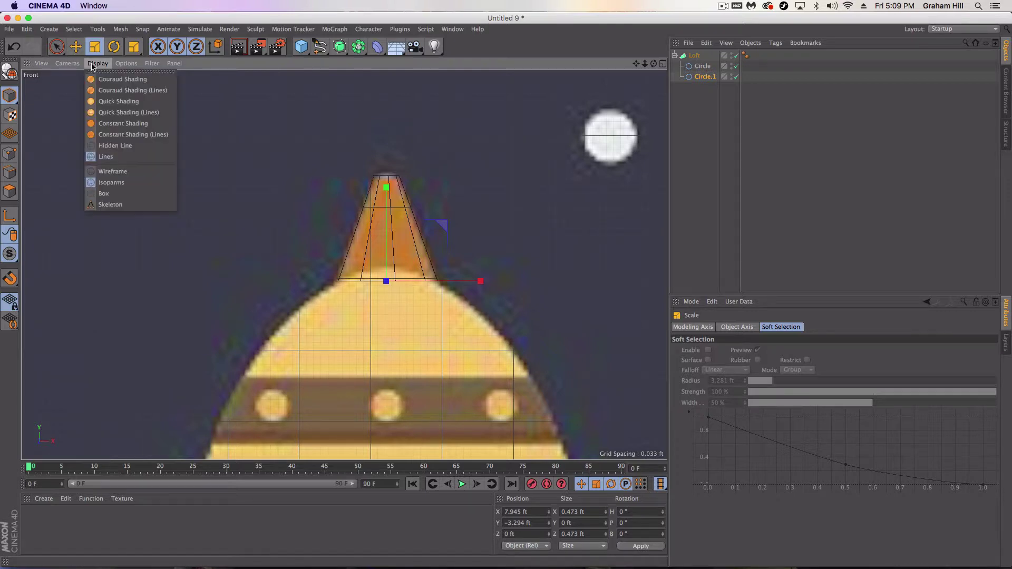
{"action": "left_click", "coordinate": [111, 80]}
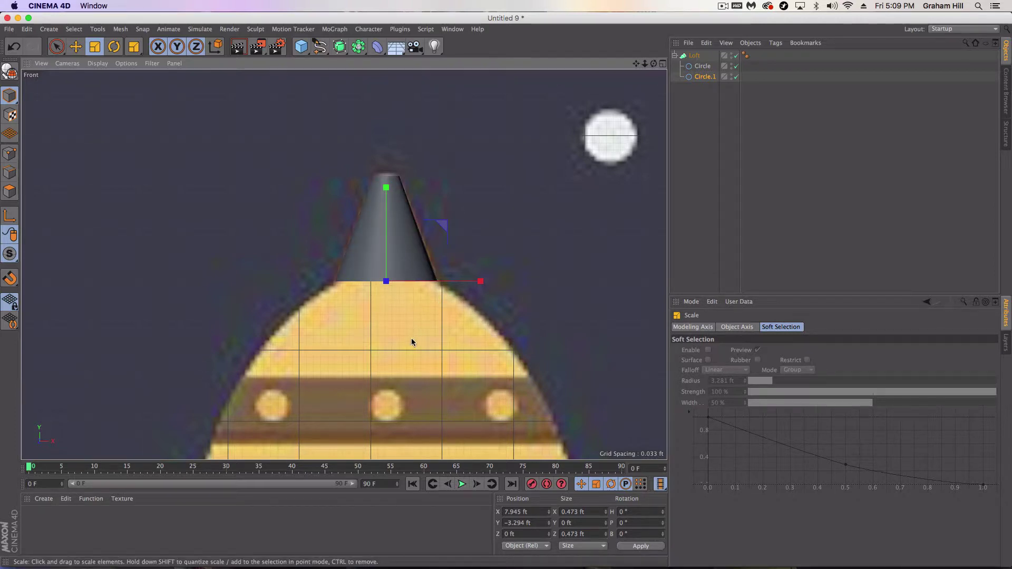
{"action": "key", "text": "e"}
{"action": "middle_click_drag", "start_coordinate": [403, 320], "coordinate": [398, 286], "text": "alt"}
{"action": "scroll", "coordinate": [403, 295], "scroll_direction": "down", "scroll_amount": 3}
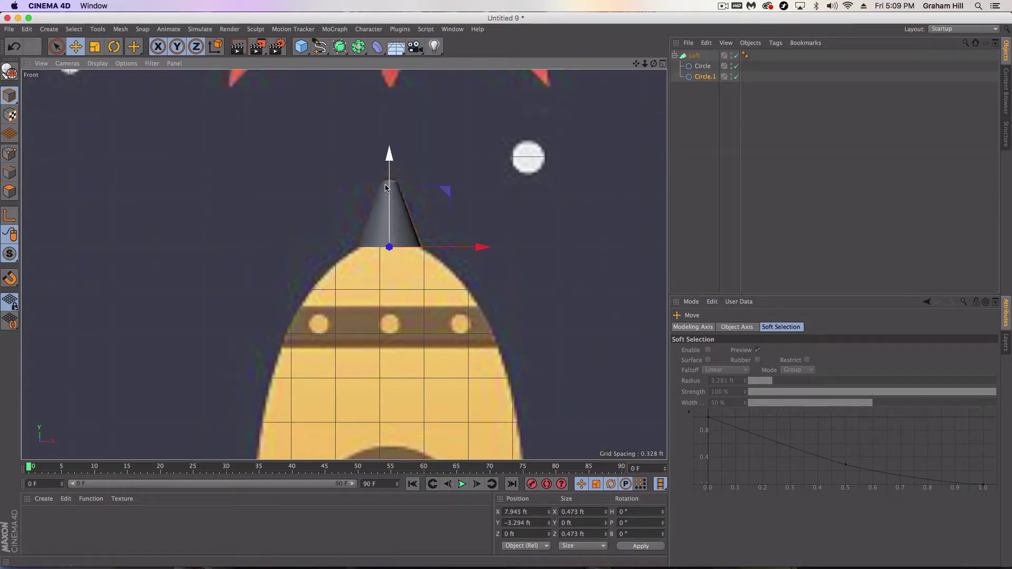
{"action": "left_click_drag", "start_coordinate": [390, 158], "coordinate": [388, 187], "text": "ctrl"}
{"action": "key", "text": "t"}
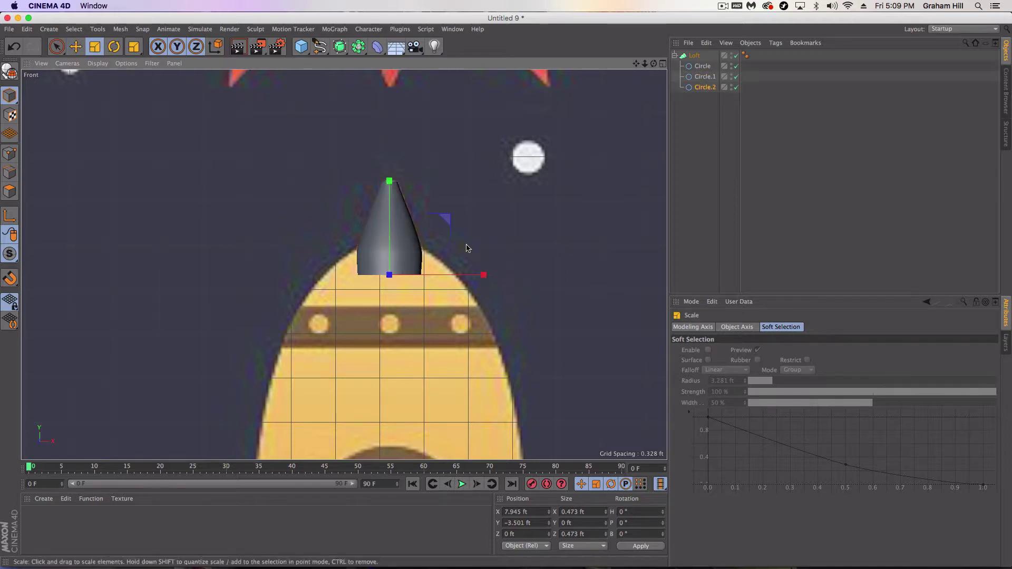
{"action": "left_click_drag", "start_coordinate": [482, 274], "coordinate": [463, 256]}
Add Circle.3 at the nose flare and Circle.4 below it, widened to 1.646 ft.
{"action": "key", "text": "ctrl+z"}
{"action": "key", "text": "e"}
{"action": "left_click_drag", "start_coordinate": [389, 171], "coordinate": [389, 204], "text": "ctrl"}
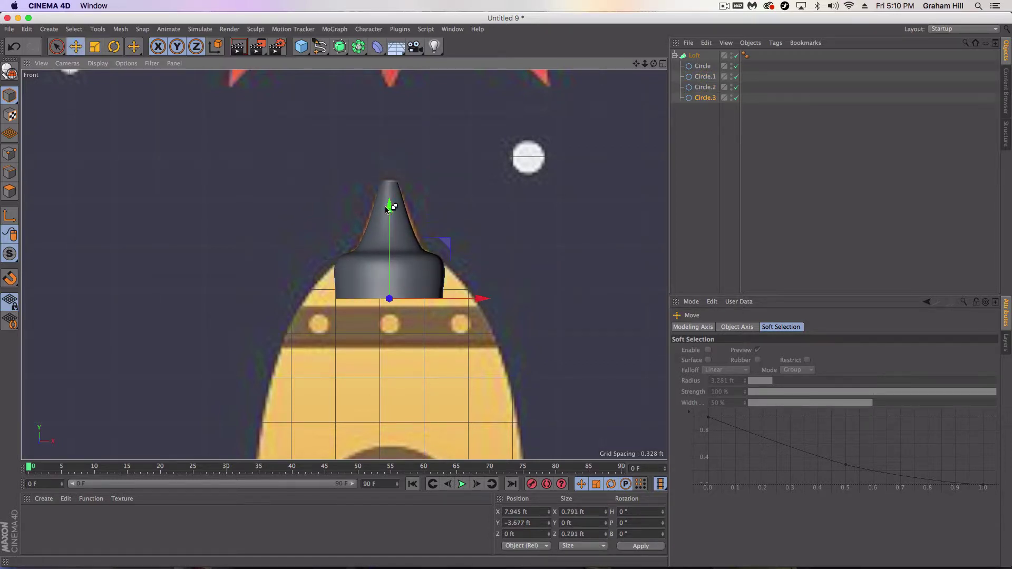
{"action": "key", "text": "t"}
{"action": "left_click_drag", "start_coordinate": [481, 295], "coordinate": [535, 298]}
{"action": "key", "text": "e"}
{"action": "left_click_drag", "start_coordinate": [387, 221], "coordinate": [388, 268], "text": "ctrl"}
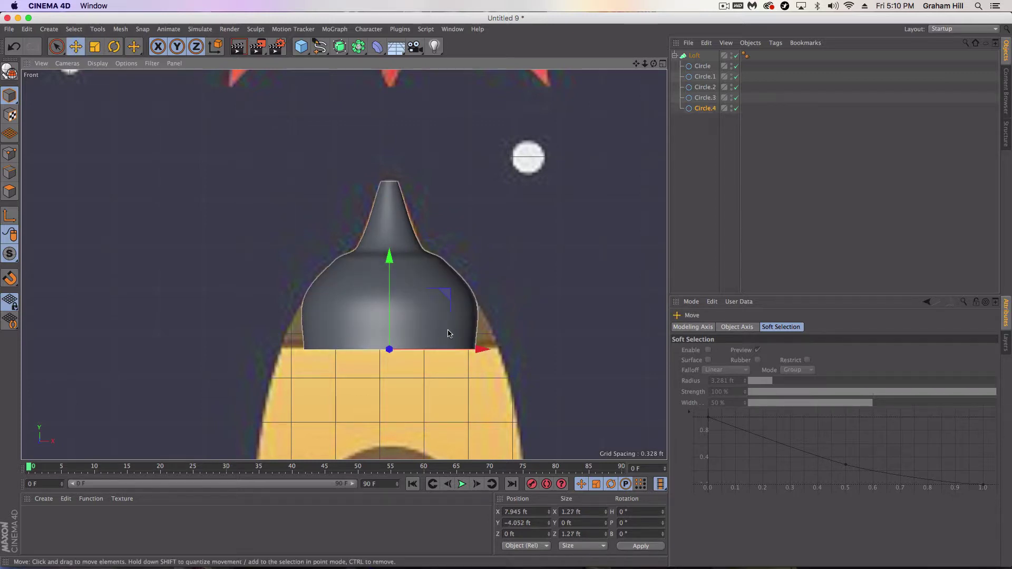
{"action": "key", "text": "t"}
{"action": "left_click_drag", "start_coordinate": [482, 348], "coordinate": [506, 345]}
Copy the circle lower as Circle.5, widened to the rocket body's full width.
{"action": "middle_click_drag", "start_coordinate": [451, 373], "coordinate": [439, 226], "text": "alt"}
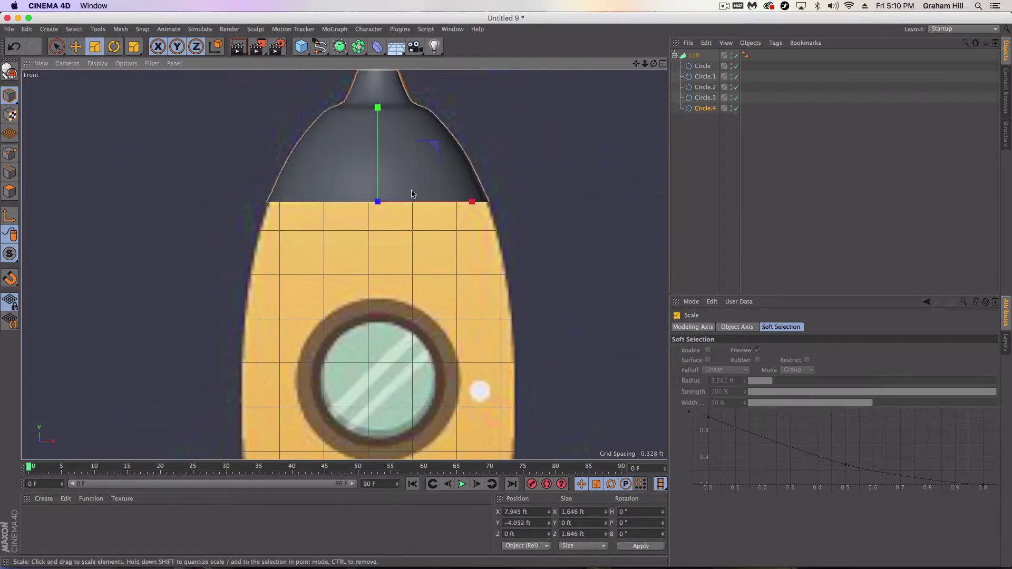
{"action": "key", "text": "e"}
{"action": "left_click_drag", "start_coordinate": [394, 183], "coordinate": [395, 264], "text": "ctrl"}
{"action": "key", "text": "t"}
{"action": "left_click_drag", "start_coordinate": [468, 283], "coordinate": [467, 340]}
Add Circle.6 at mid-body and widen it to 2.058 ft.
{"action": "scroll", "coordinate": [467, 346], "scroll_direction": "down", "scroll_amount": 5}
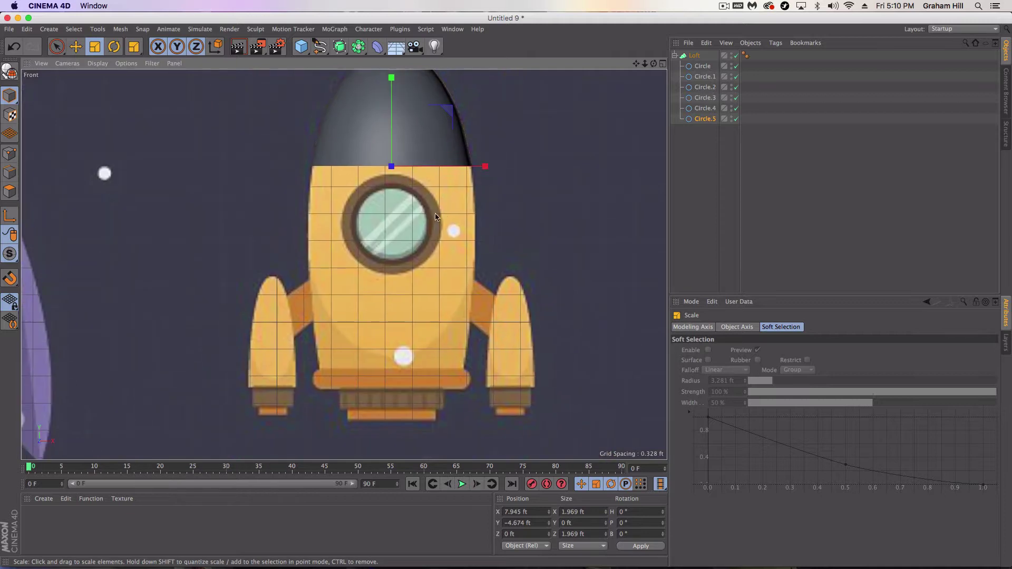
{"action": "key", "text": "e"}
{"action": "left_click_drag", "start_coordinate": [391, 79], "coordinate": [391, 285]}
{"action": "key", "text": "t"}
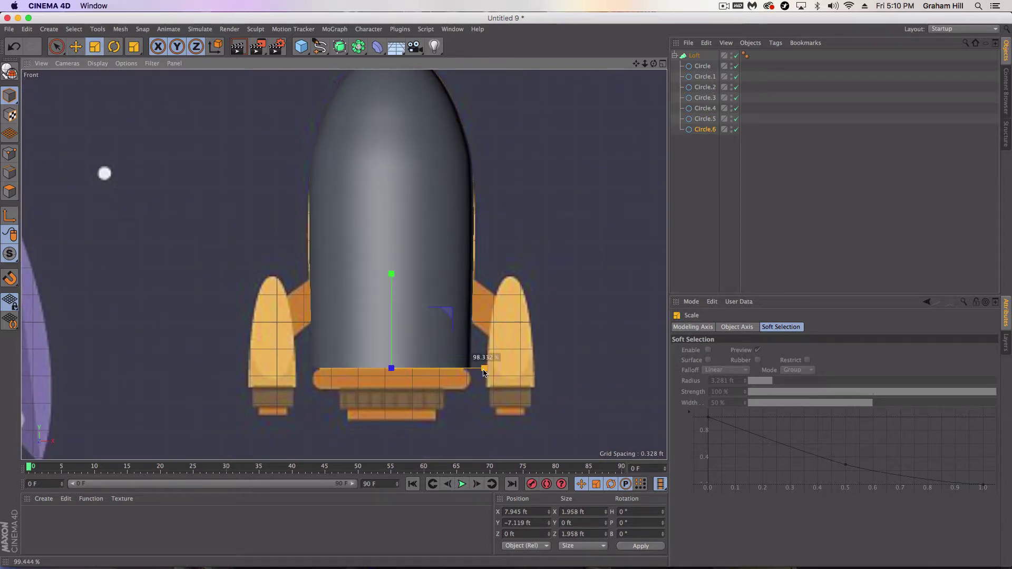
{"action": "left_click_drag", "start_coordinate": [476, 362], "coordinate": [476, 359]}
{"action": "key", "text": "e"}
{"action": "left_click_drag", "start_coordinate": [390, 278], "coordinate": [391, 165]}
{"action": "key", "text": "t"}
{"action": "left_click_drag", "start_coordinate": [485, 257], "coordinate": [503, 256]}
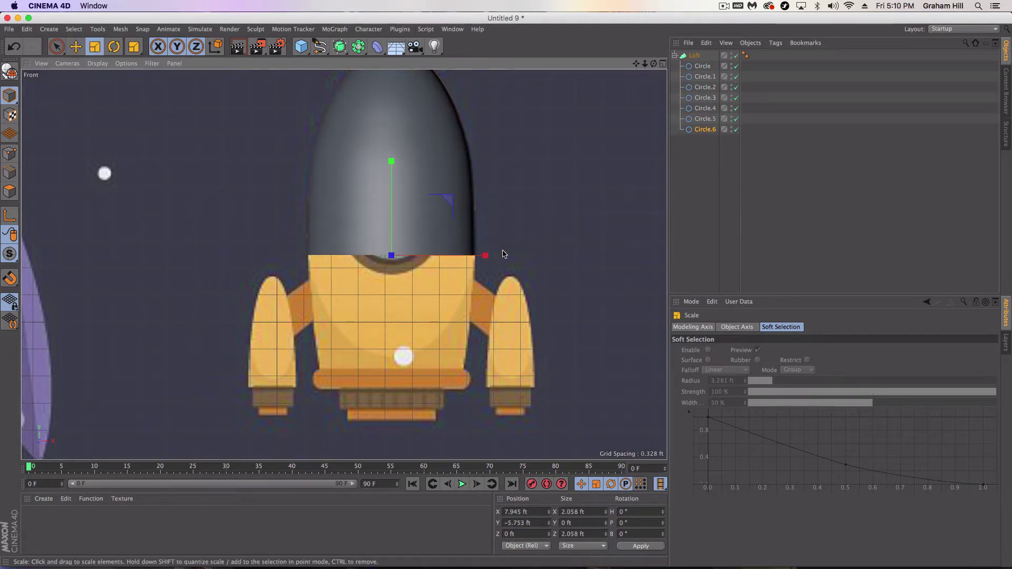
Add Circle.7 narrowing toward the base, Circle.8 as a rim, and a narrower Circle.9 below.
{"action": "key", "text": "e"}
{"action": "left_click_drag", "start_coordinate": [390, 163], "coordinate": [399, 291], "text": "ctrl"}
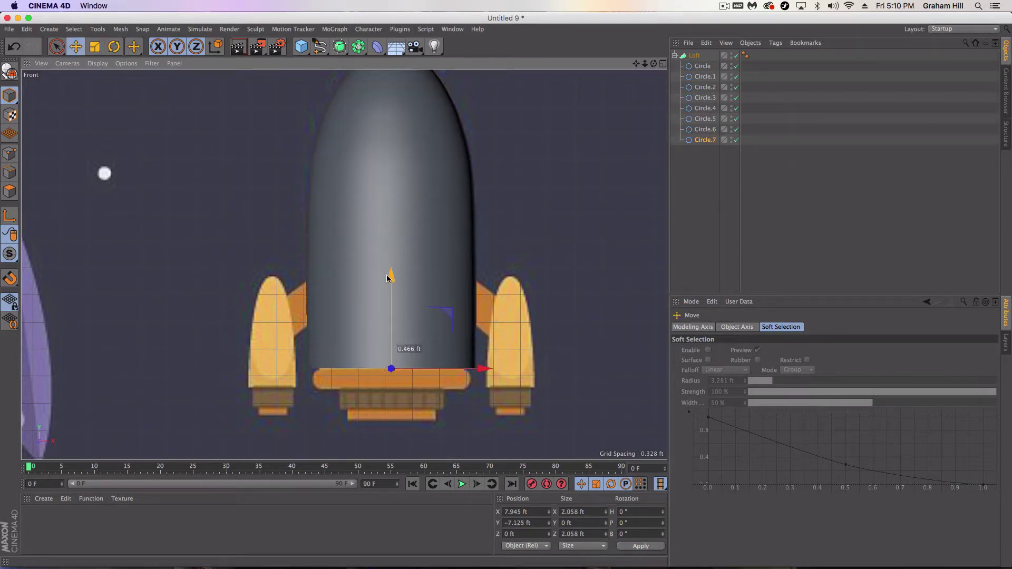
{"action": "key", "text": "t"}
{"action": "mouse_move", "coordinate": [474, 355]}
{"action": "left_mouse_down"}
{"action": "mouse_move", "coordinate": [481, 365]}
{"action": "mouse_move", "coordinate": [465, 341]}
{"action": "left_mouse_up"}
{"action": "key", "text": "e"}
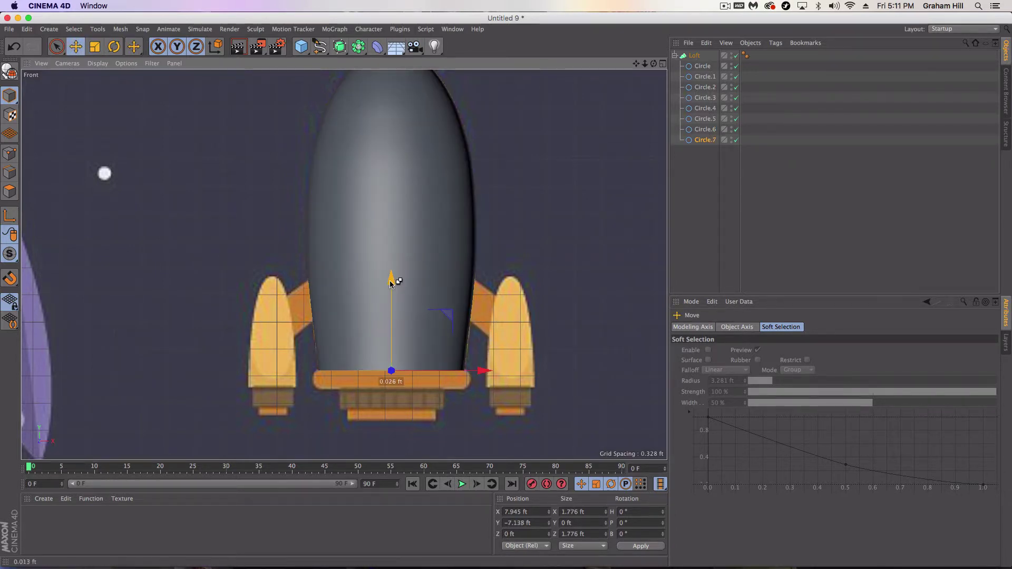
{"action": "left_click_drag", "start_coordinate": [389, 280], "coordinate": [390, 291], "text": "ctrl"}
{"action": "key", "text": "t"}
{"action": "mouse_move", "coordinate": [474, 371]}
{"action": "left_mouse_down"}
{"action": "mouse_move", "coordinate": [481, 363]}
{"action": "mouse_move", "coordinate": [492, 376]}
{"action": "left_mouse_up"}
{"action": "key", "text": "e"}
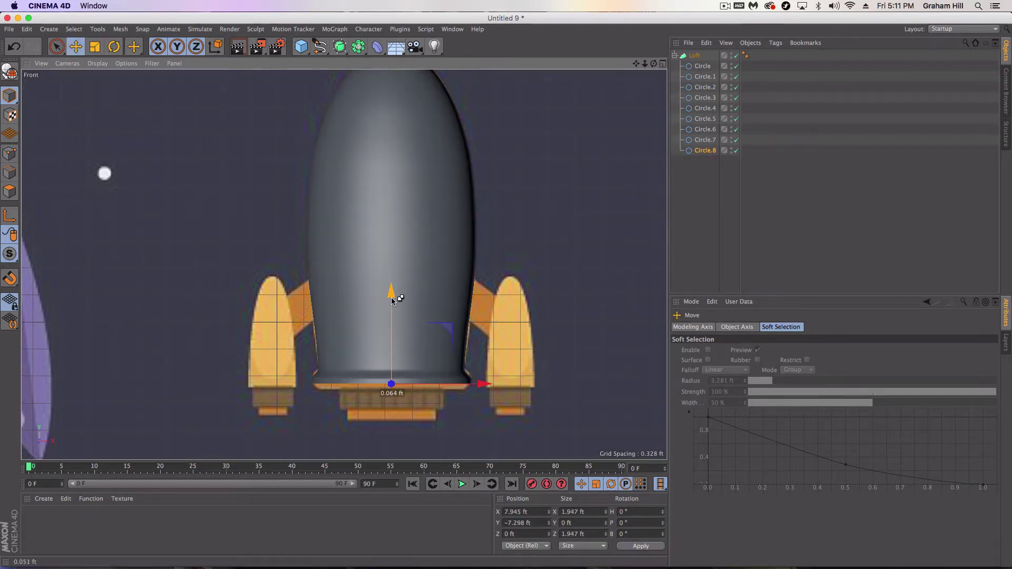
{"action": "left_click_drag", "start_coordinate": [393, 288], "coordinate": [391, 296], "text": "ctrl"}
{"action": "key", "text": "t"}
{"action": "left_click_drag", "start_coordinate": [481, 373], "coordinate": [431, 365]}
Add Circle.10 through Circle.12 down the nozzle, bottom circle shrunk to 1.073 ft.
{"action": "key", "text": "e"}
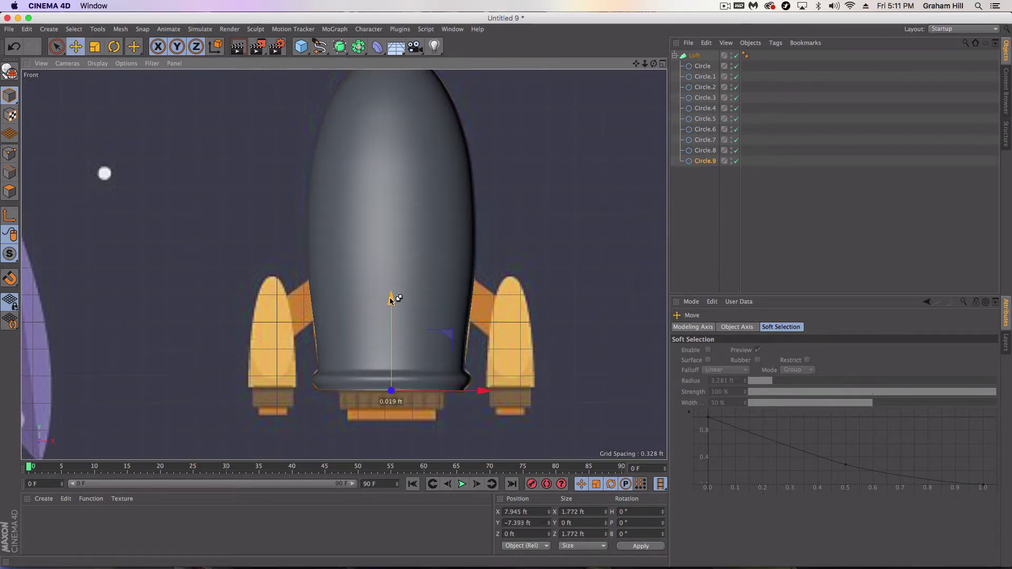
{"action": "left_click_drag", "start_coordinate": [390, 297], "coordinate": [390, 300], "text": "ctrl"}
{"action": "key", "text": "t"}
{"action": "left_click_drag", "start_coordinate": [479, 389], "coordinate": [451, 388]}
{"action": "key", "text": "e"}
{"action": "left_click_drag", "start_coordinate": [391, 305], "coordinate": [393, 329], "text": "ctrl"}
{"action": "key", "text": "t"}
{"action": "left_click_drag", "start_coordinate": [480, 420], "coordinate": [436, 263]}
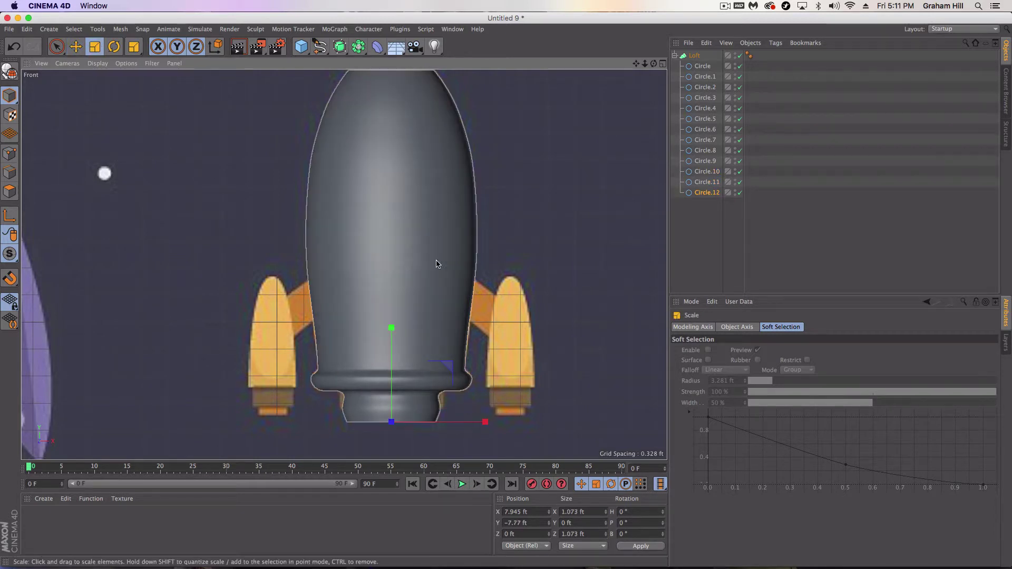
Collapse the Loft's circle list and toggle the rocket's visibility to compare with the reference.
{"action": "scroll", "coordinate": [393, 218], "scroll_direction": "down", "scroll_amount": 3}
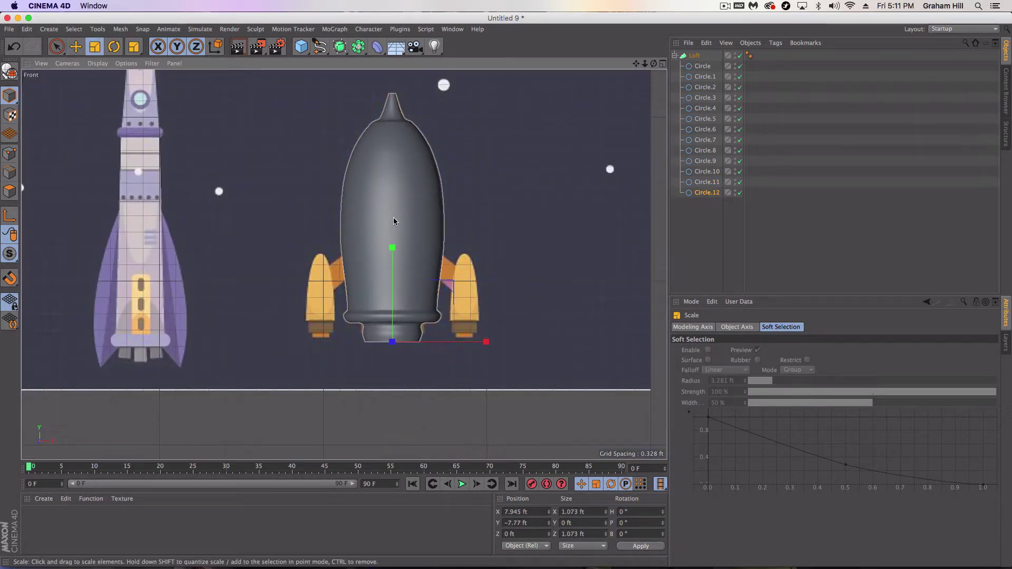
{"action": "middle_click_drag", "start_coordinate": [388, 194], "coordinate": [383, 237], "text": "alt"}
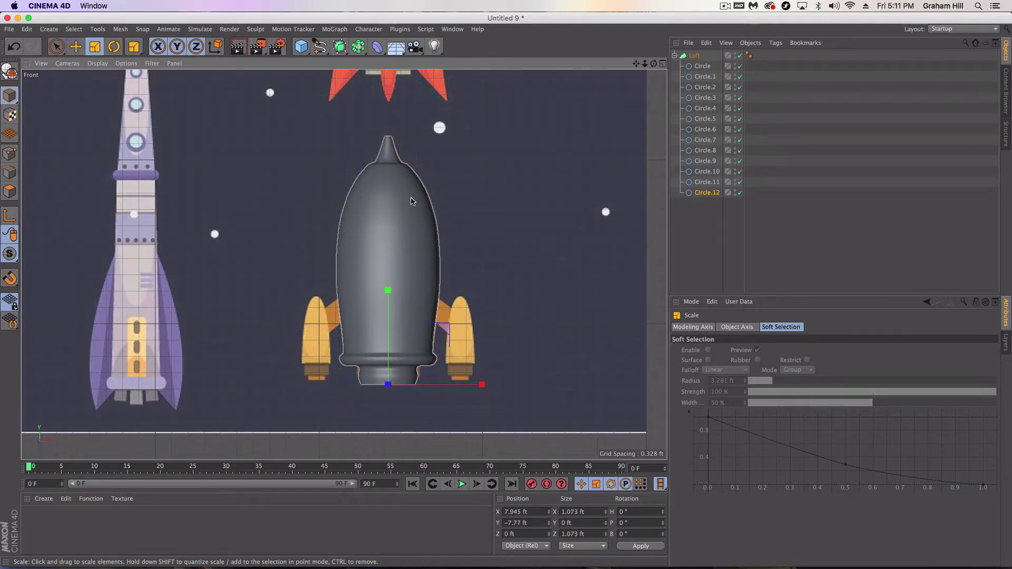
{"action": "scroll", "coordinate": [412, 203], "scroll_direction": "down", "scroll_amount": 2}
{"action": "scroll", "coordinate": [411, 208], "scroll_direction": "up", "scroll_amount": 2}
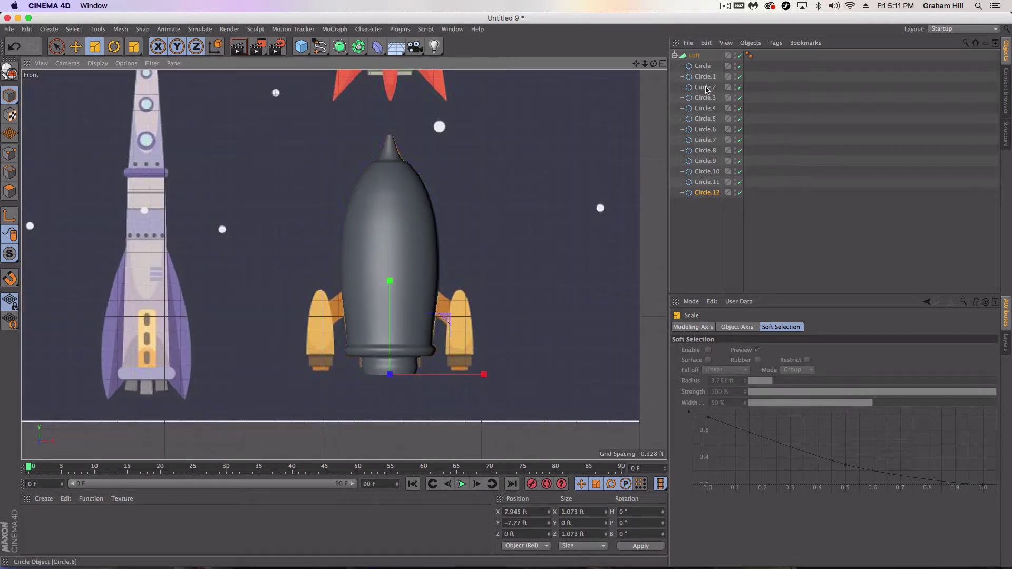
{"action": "left_click", "coordinate": [674, 55]}
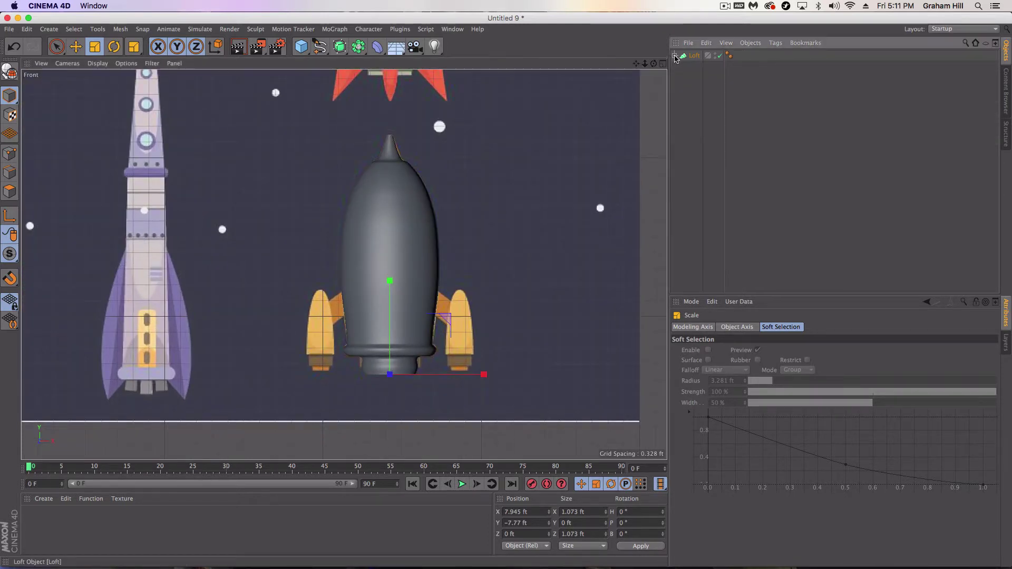
{"action": "left_click", "coordinate": [718, 56]}
{"action": "left_click", "coordinate": [718, 56]}
{"action": "left_click", "coordinate": [718, 56]}
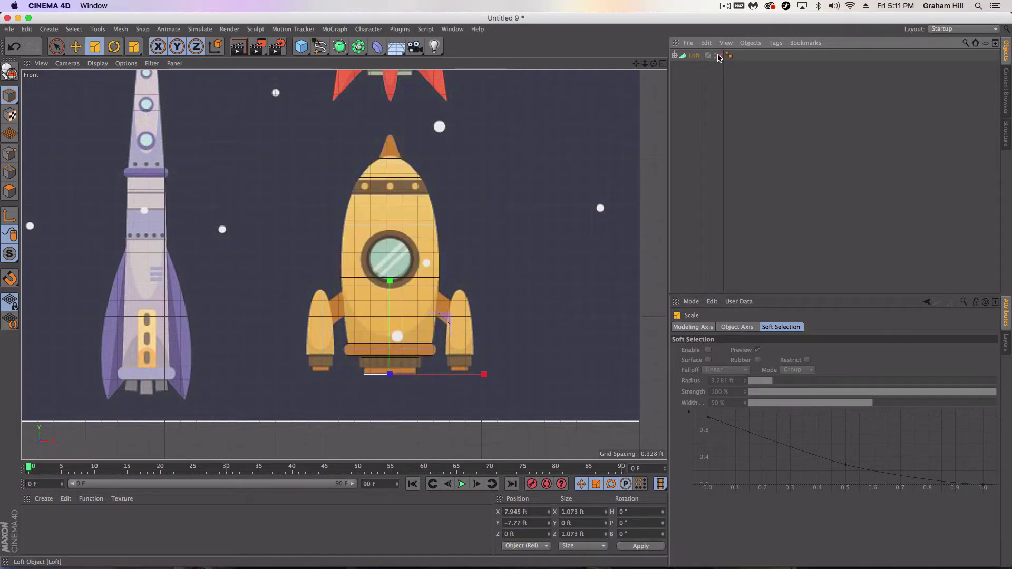
{"action": "left_click", "coordinate": [717, 56]}
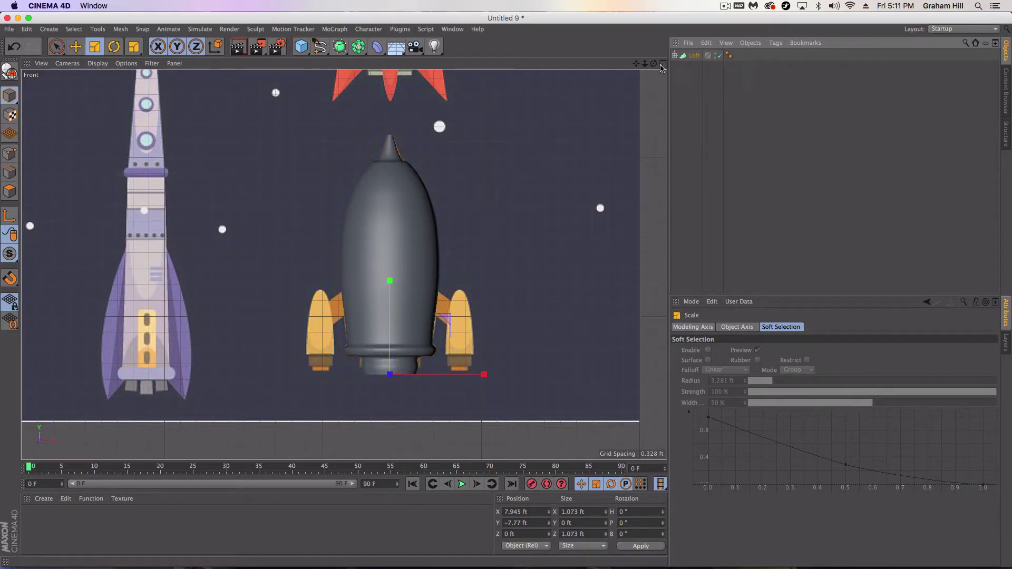
Inspect the grey rocket at eye level in the Perspective view, then return to four views.
{"action": "middle_click", "coordinate": [297, 69]}
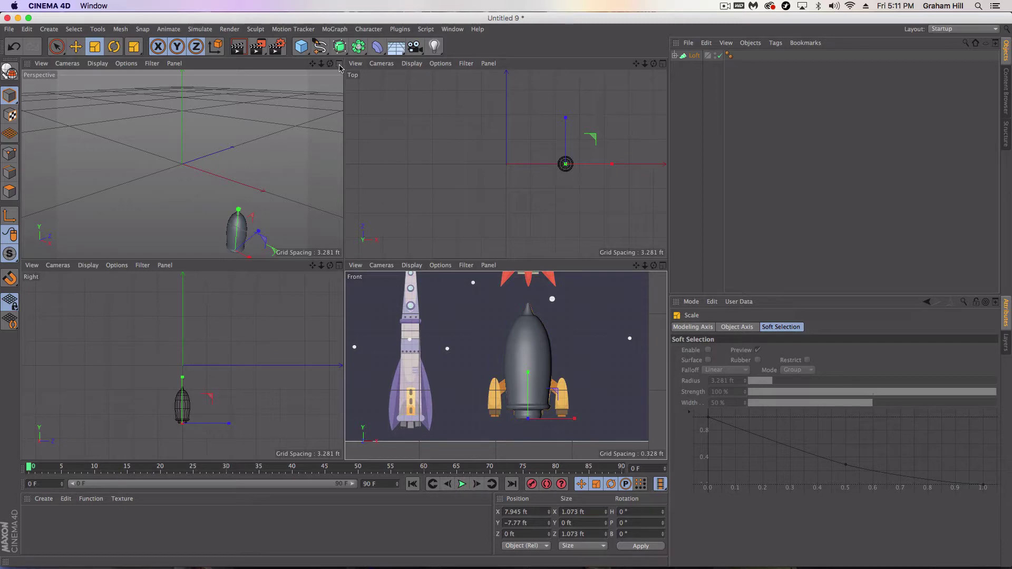
{"action": "middle_click", "coordinate": [298, 248]}
{"action": "left_click_drag", "start_coordinate": [477, 381], "coordinate": [325, 272], "text": "alt"}
{"action": "left_click", "coordinate": [662, 63]}
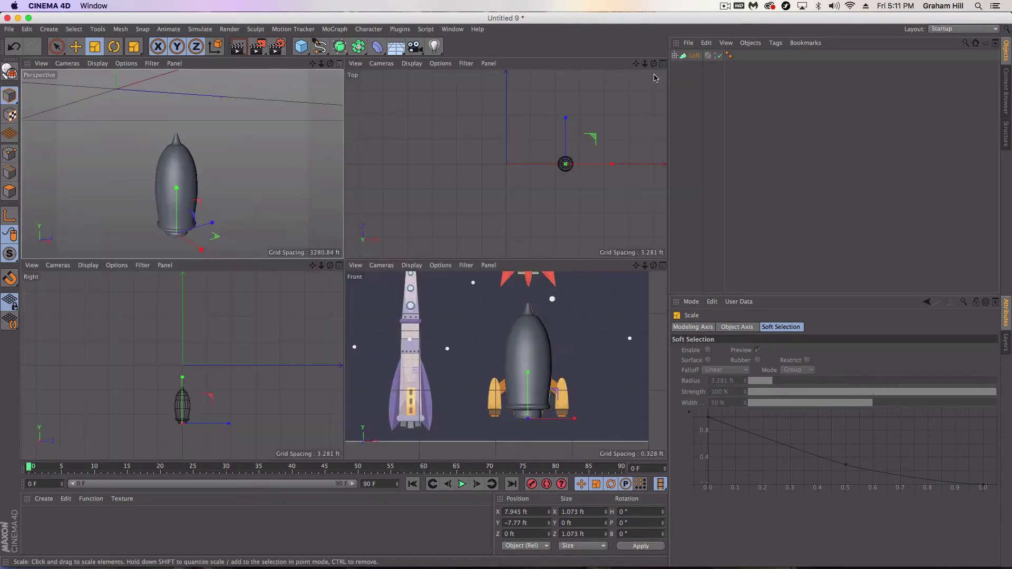
Maximize the Front view, expand the Loft, and select the topmost tip Circle for moving.
{"action": "left_click", "coordinate": [663, 268]}
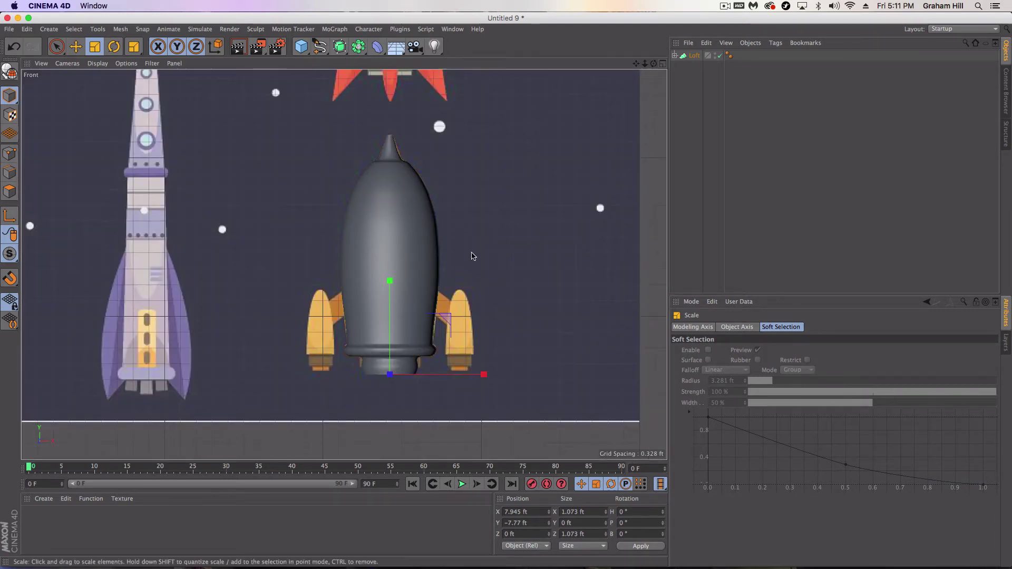
{"action": "scroll", "coordinate": [469, 255], "scroll_direction": "up", "scroll_amount": 6}
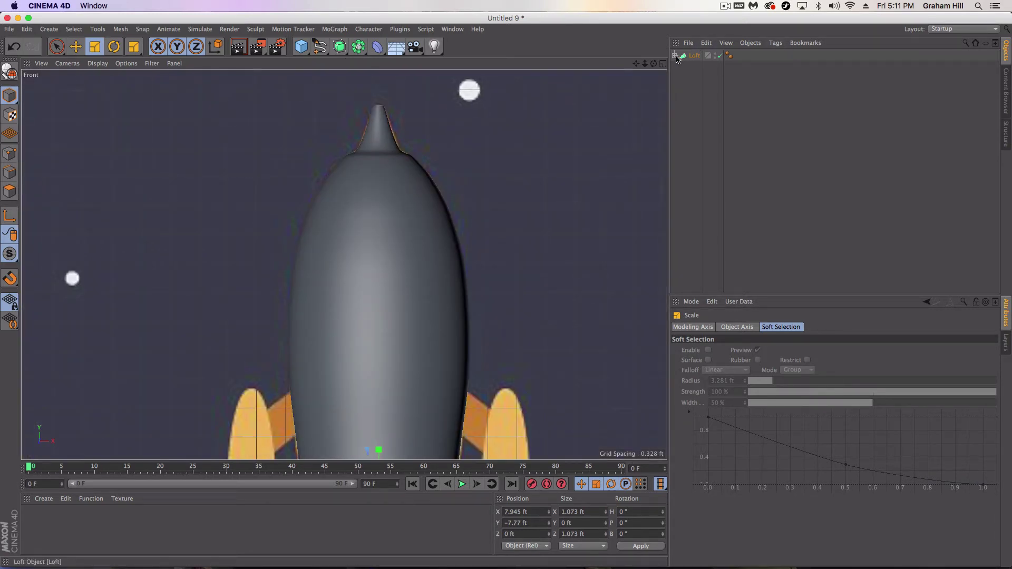
{"action": "left_click", "coordinate": [675, 55]}
{"action": "left_click", "coordinate": [701, 66]}
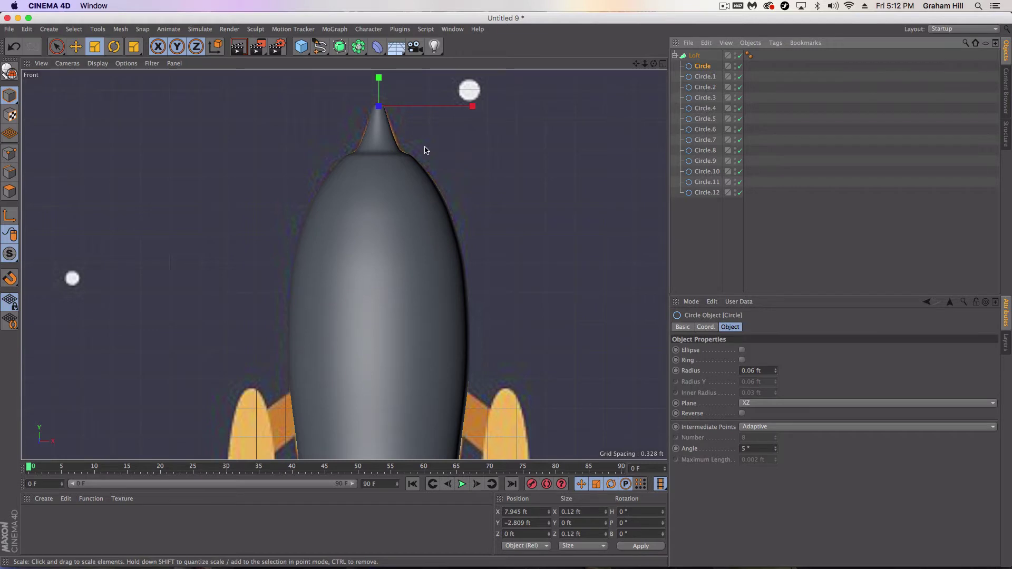
{"action": "key", "text": "e"}
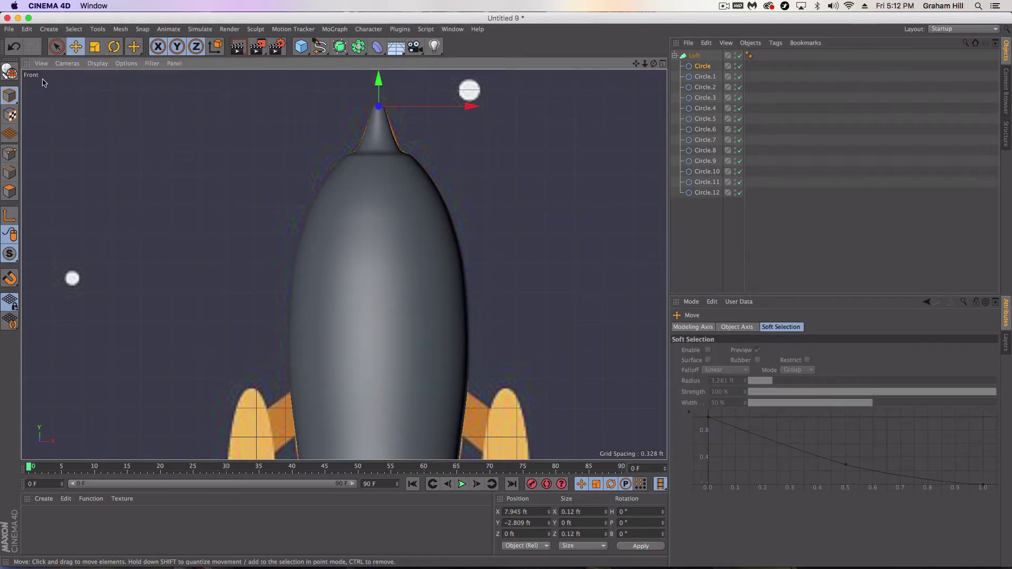
Try Constant Shading, then set the Front view display to Gouraud Shading (Lines).
{"action": "left_click", "coordinate": [97, 63]}
{"action": "left_click", "coordinate": [108, 78]}
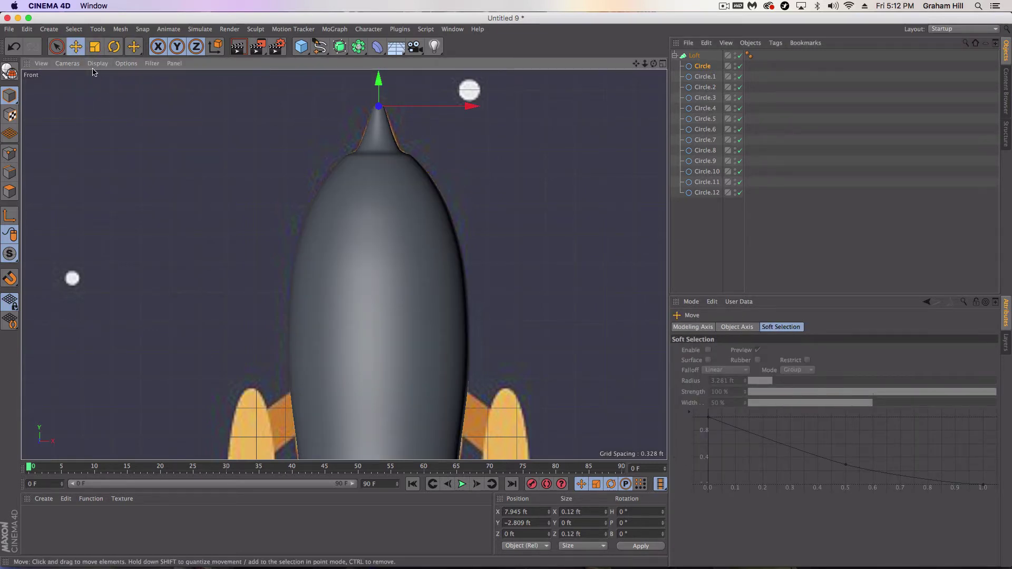
{"action": "left_click", "coordinate": [96, 63]}
{"action": "left_click", "coordinate": [110, 123]}
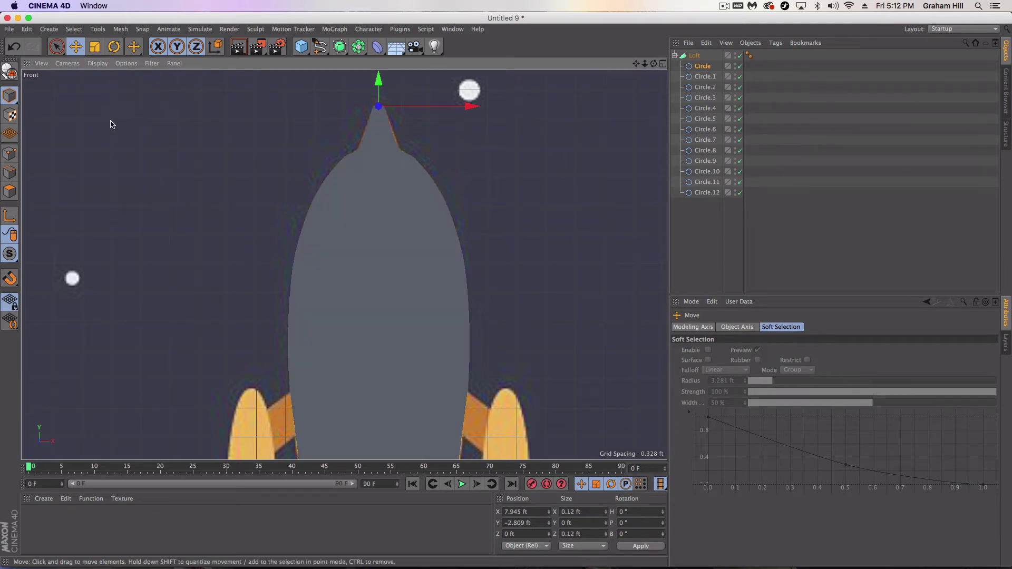
{"action": "left_click", "coordinate": [96, 63]}
{"action": "left_click", "coordinate": [111, 145]}
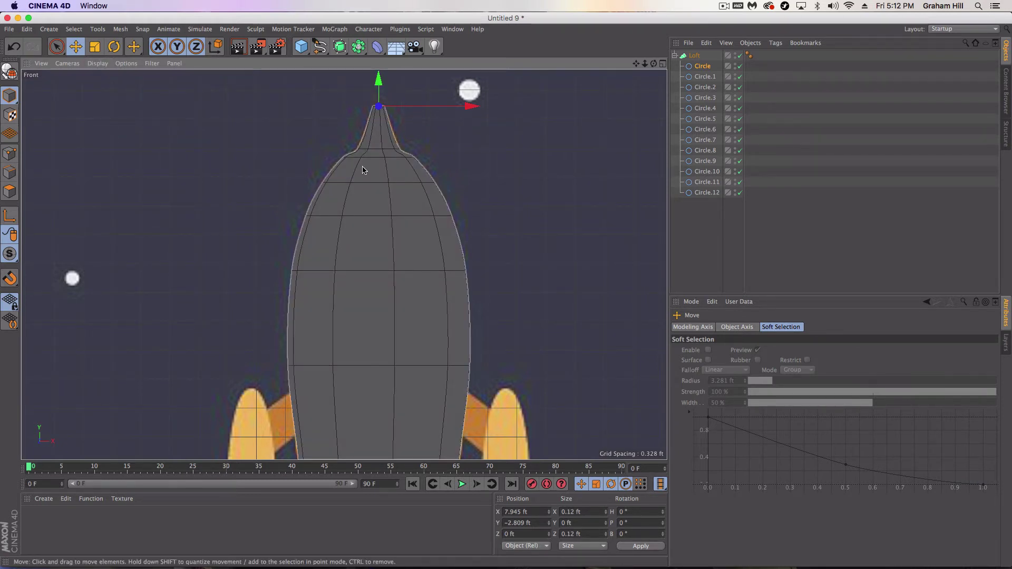
Shrink the tip circle to 0.092 ft and undo the extra move and 142.8% enlargement.
{"action": "scroll", "coordinate": [368, 158], "scroll_direction": "up", "scroll_amount": 3}
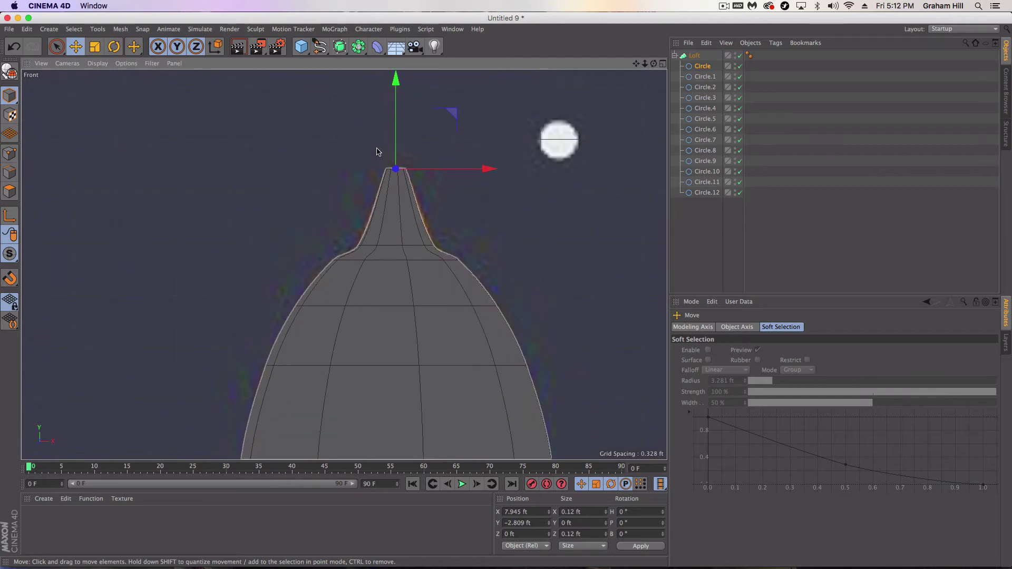
{"action": "scroll", "coordinate": [376, 152], "scroll_direction": "up", "scroll_amount": 2}
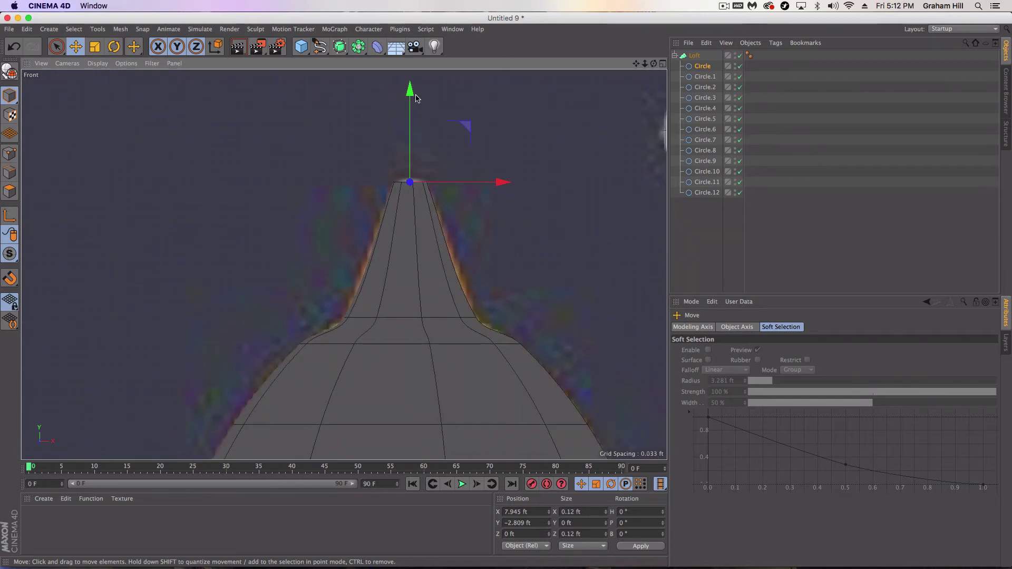
{"action": "left_click_drag", "start_coordinate": [414, 95], "coordinate": [414, 92]}
{"action": "key", "text": "t"}
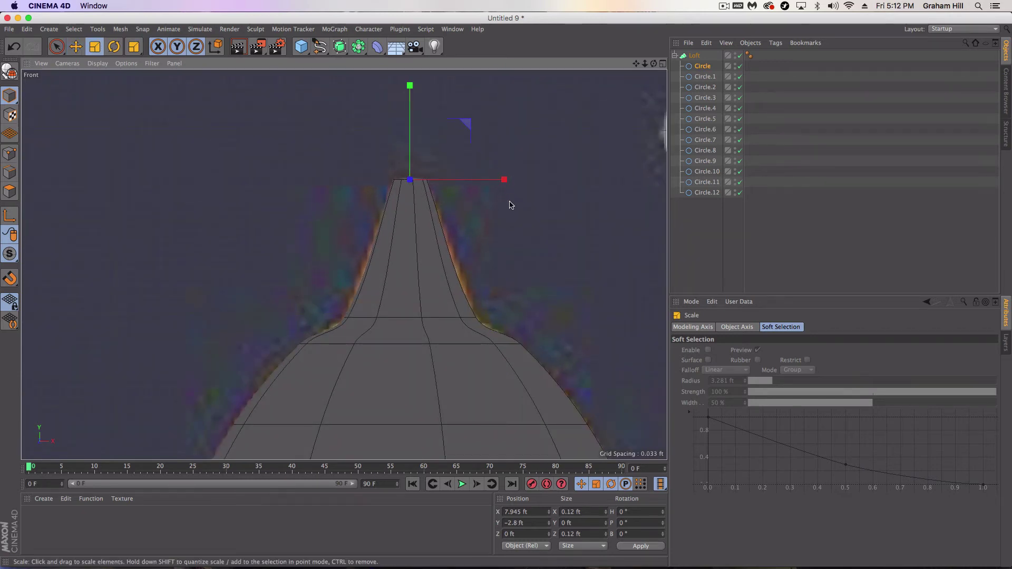
{"action": "left_click_drag", "start_coordinate": [509, 205], "coordinate": [391, 179]}
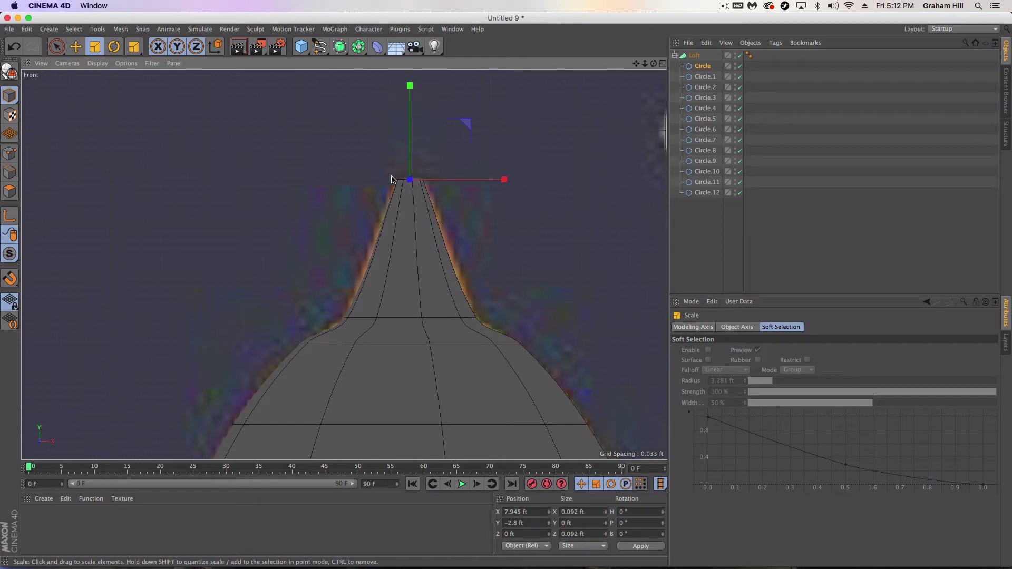
{"action": "key", "text": "e"}
{"action": "left_click_drag", "start_coordinate": [410, 86], "coordinate": [409, 126]}
{"action": "key", "text": "t"}
{"action": "left_click_drag", "start_coordinate": [640, 221], "coordinate": [534, 247]}
{"action": "key", "text": "super+z"}
{"action": "key", "text": "super+z"}
{"action": "key", "text": "super+z"}
{"action": "scroll", "coordinate": [494, 254], "scroll_direction": "down", "scroll_amount": 10}
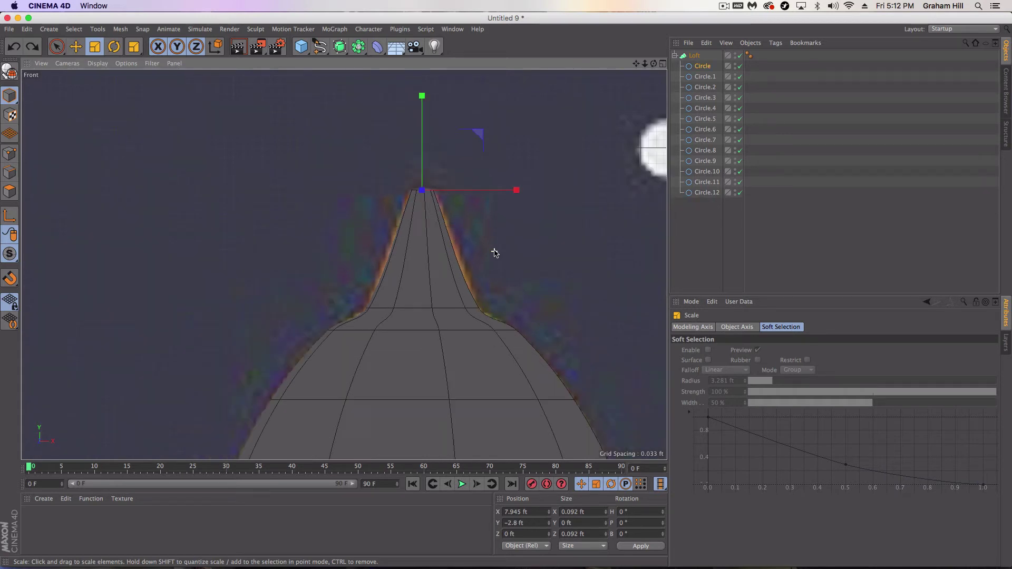
{"action": "scroll", "coordinate": [396, 249], "scroll_direction": "down", "scroll_amount": 8}
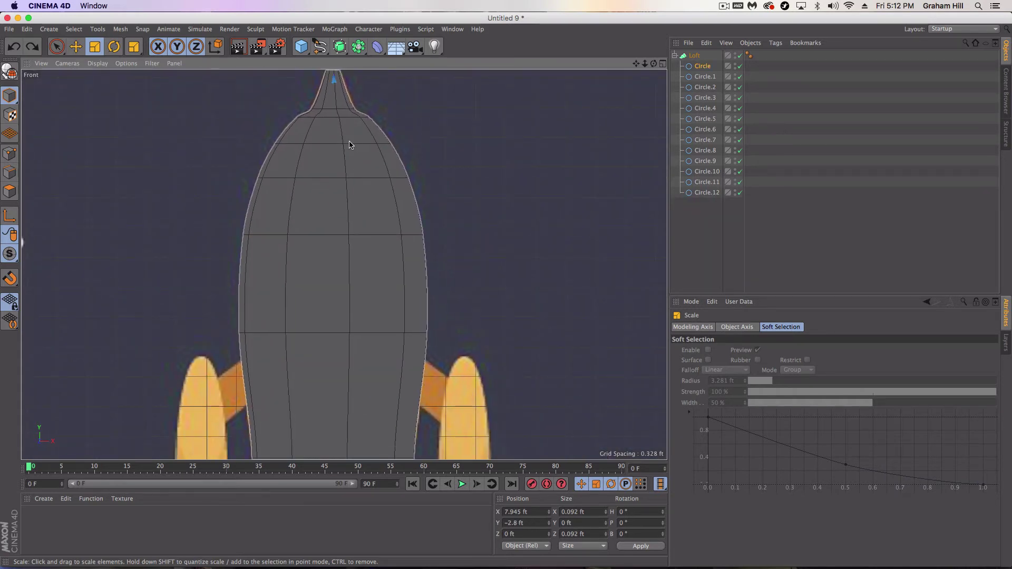
{"action": "scroll", "coordinate": [386, 226], "scroll_direction": "up", "scroll_amount": 4}
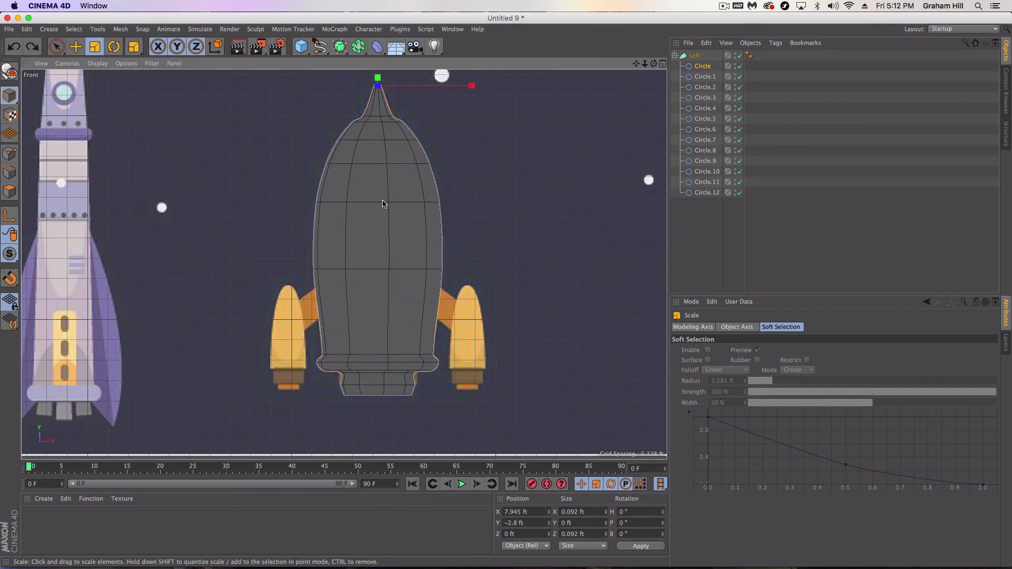
{"action": "middle_click_drag", "start_coordinate": [379, 200], "coordinate": [387, 272], "text": "alt"}
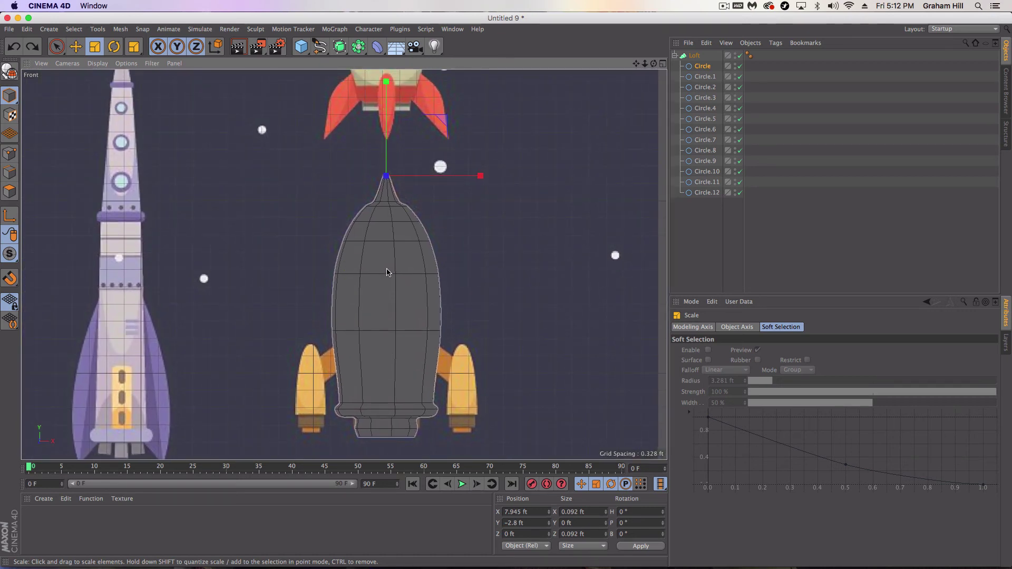